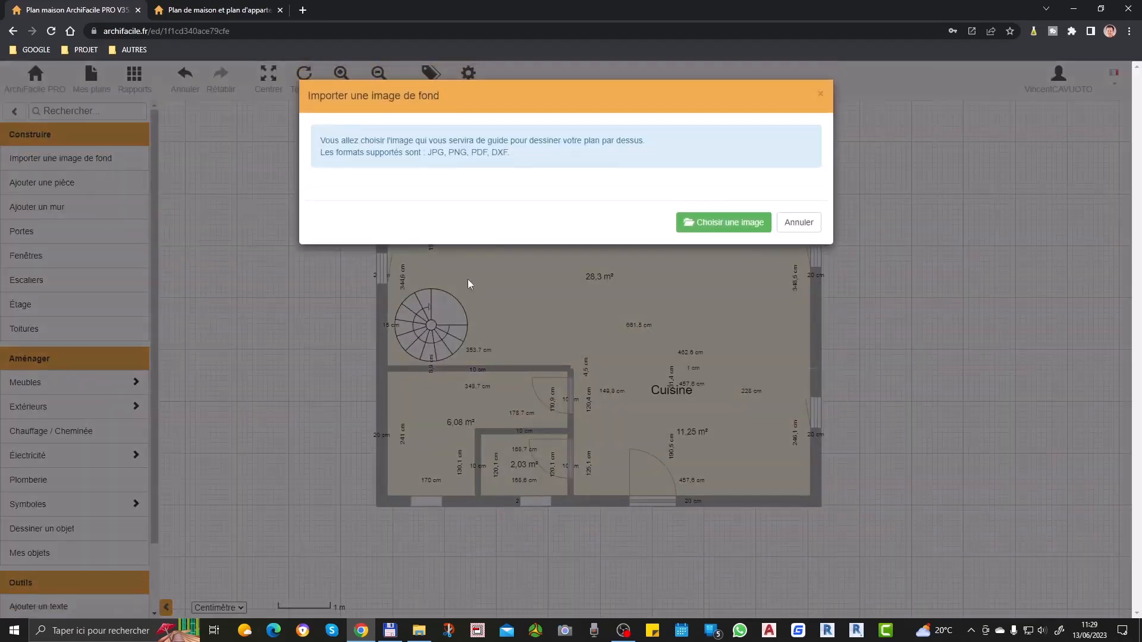
Dismiss the background image import and place a water heater (Chauffe eau) from the kitchen furniture in the Cuisine's lower-right corner.
left_click(141, 302)
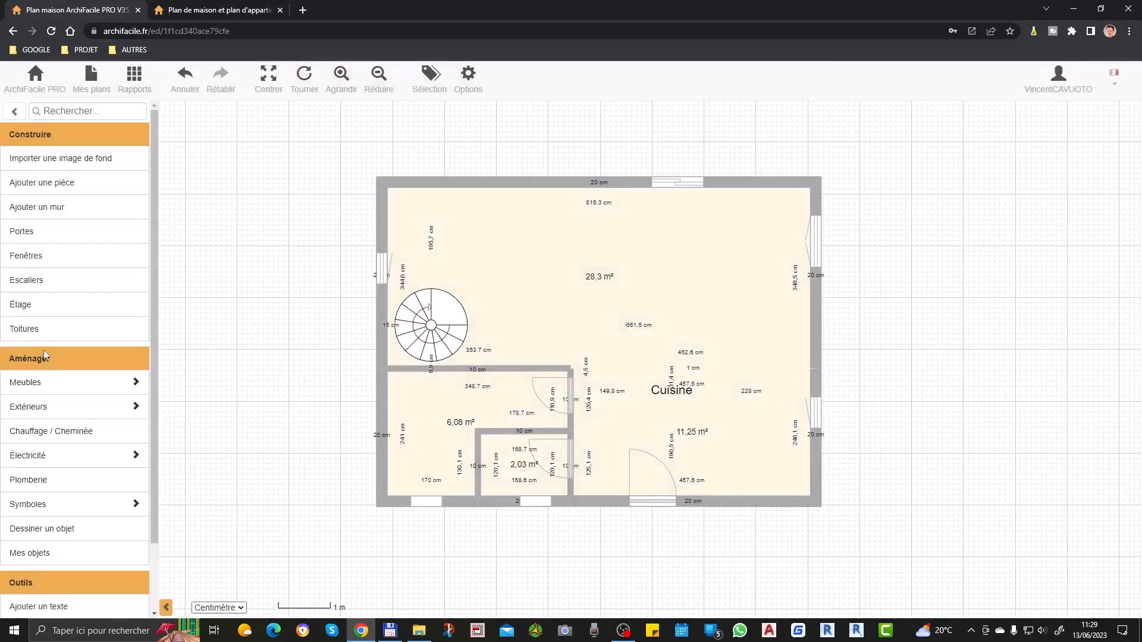
scroll(45, 327, "down", 1)
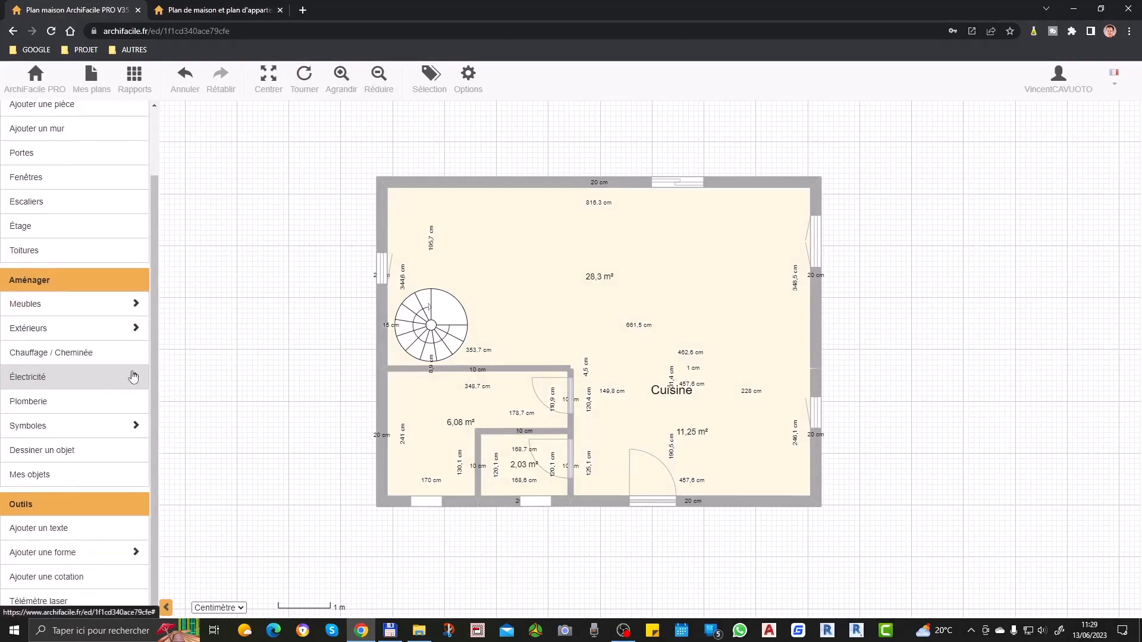
left_click(61, 304)
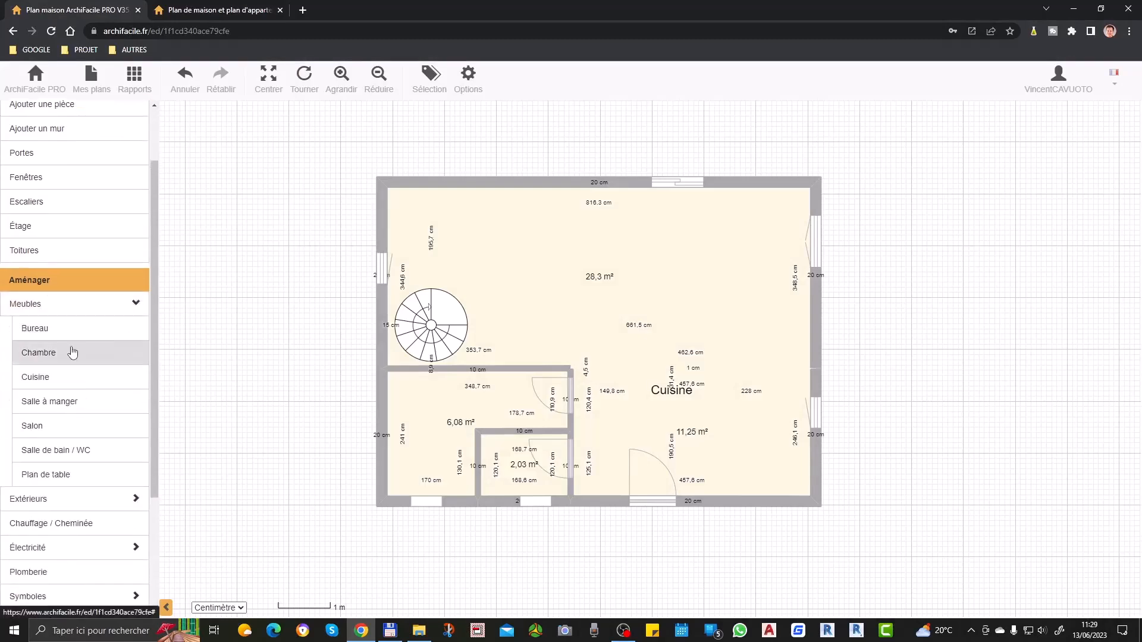
scroll(70, 352, "down", 2)
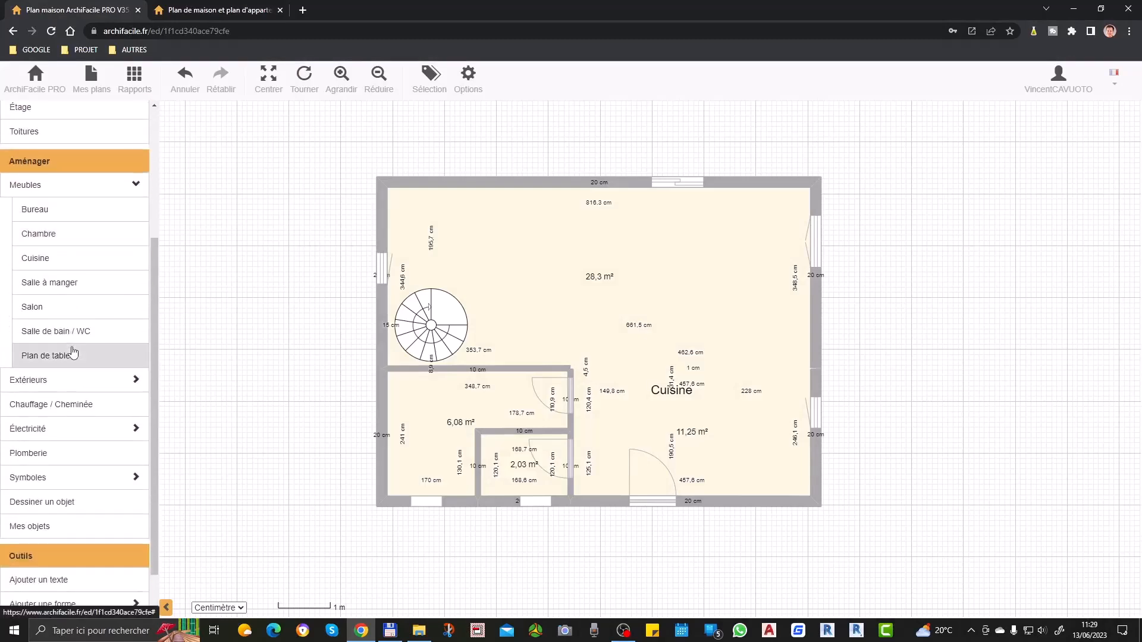
left_click(61, 184)
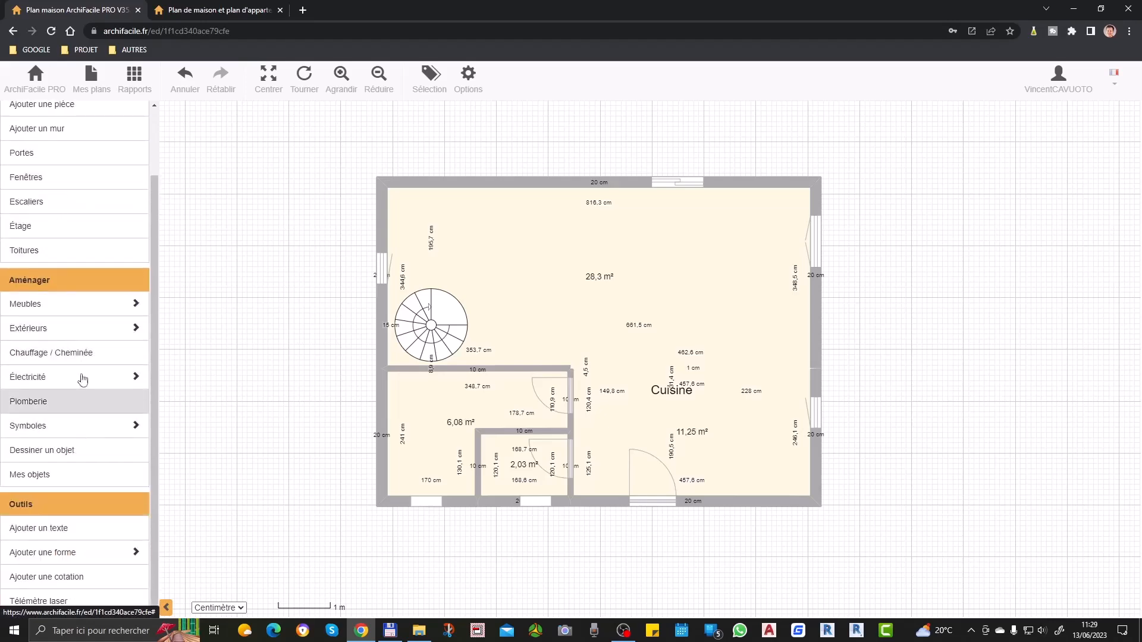
left_click(63, 307)
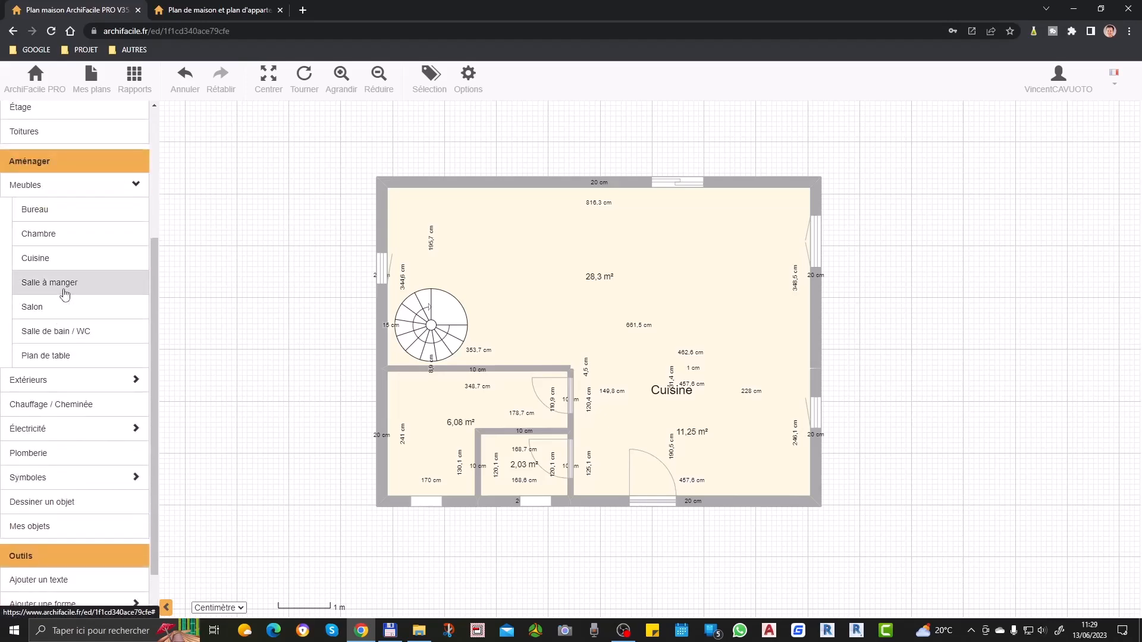
left_click(57, 258)
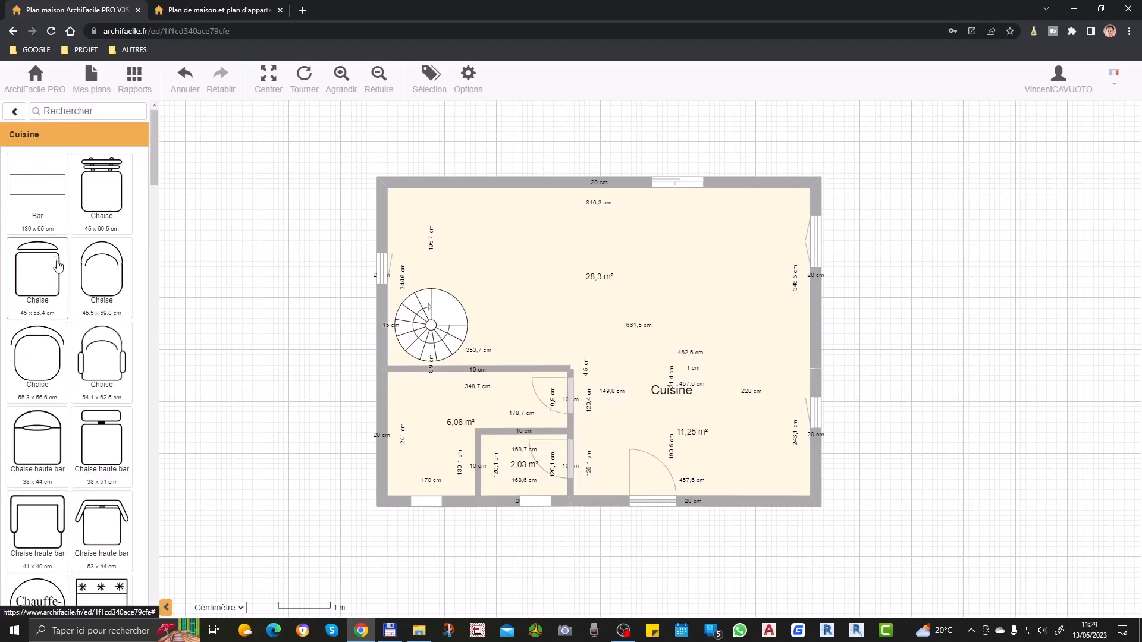
scroll(86, 238, "down", 5)
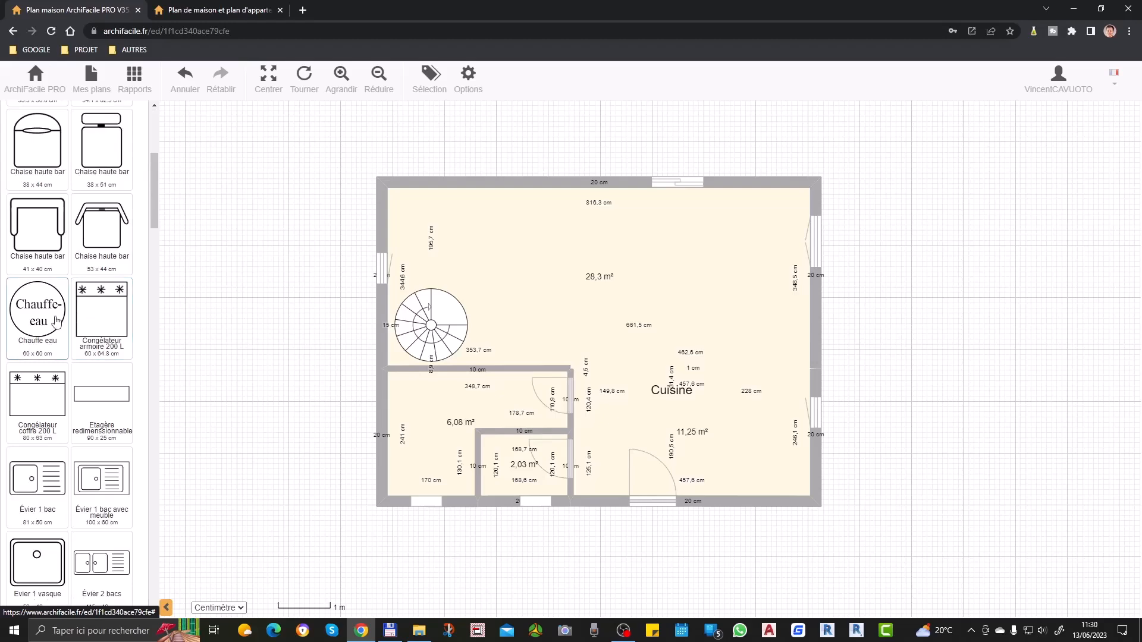
left_click_drag(43, 317, 791, 480)
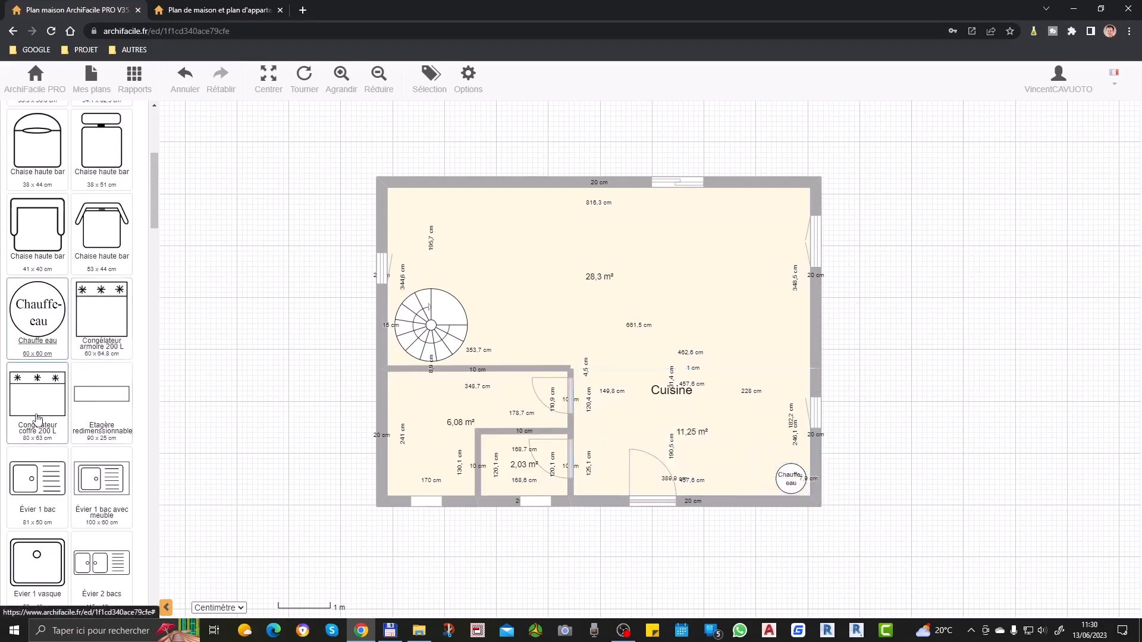
Add a single-bowl sink (Évier 1 bac), rotate it 90° and set it against the Cuisine's outer wall in front of the window.
scroll(94, 426, "down", 5)
left_click_drag(37, 185, 795, 469)
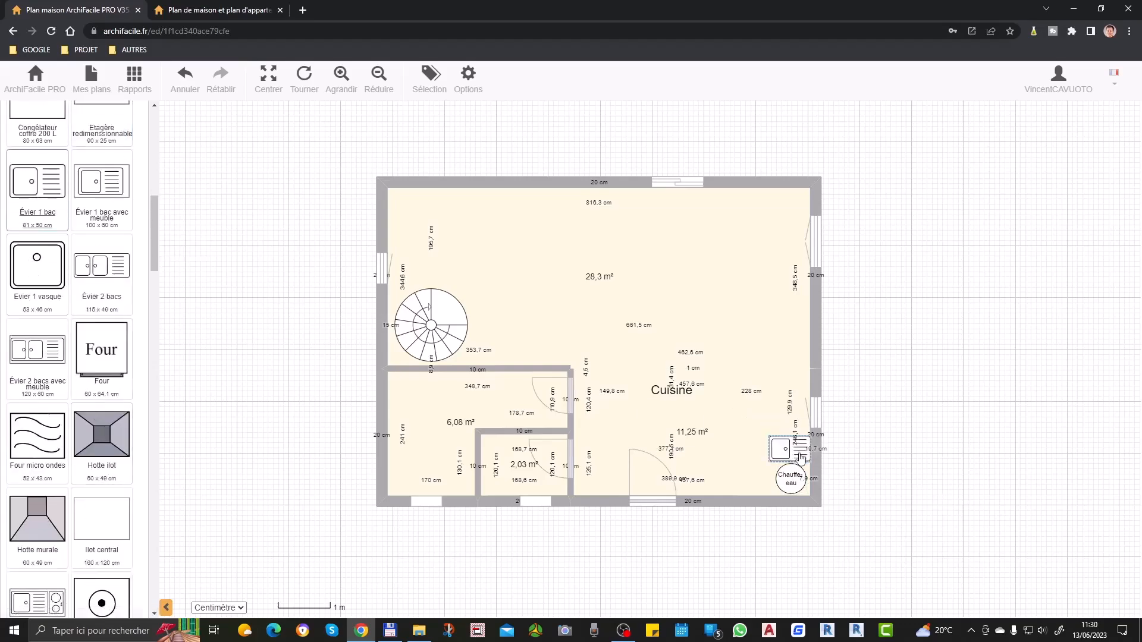
scroll(827, 482, "up", 2)
scroll(827, 482, "up", 1)
left_click(773, 442)
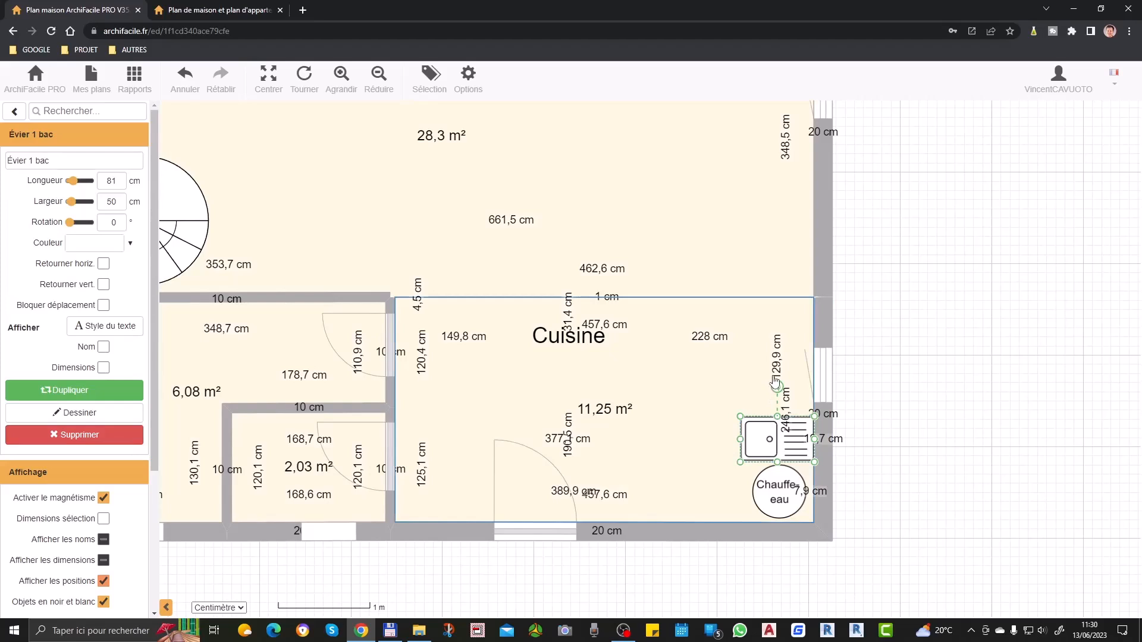
left_click_drag(778, 388, 879, 422)
left_click_drag(773, 443, 788, 381)
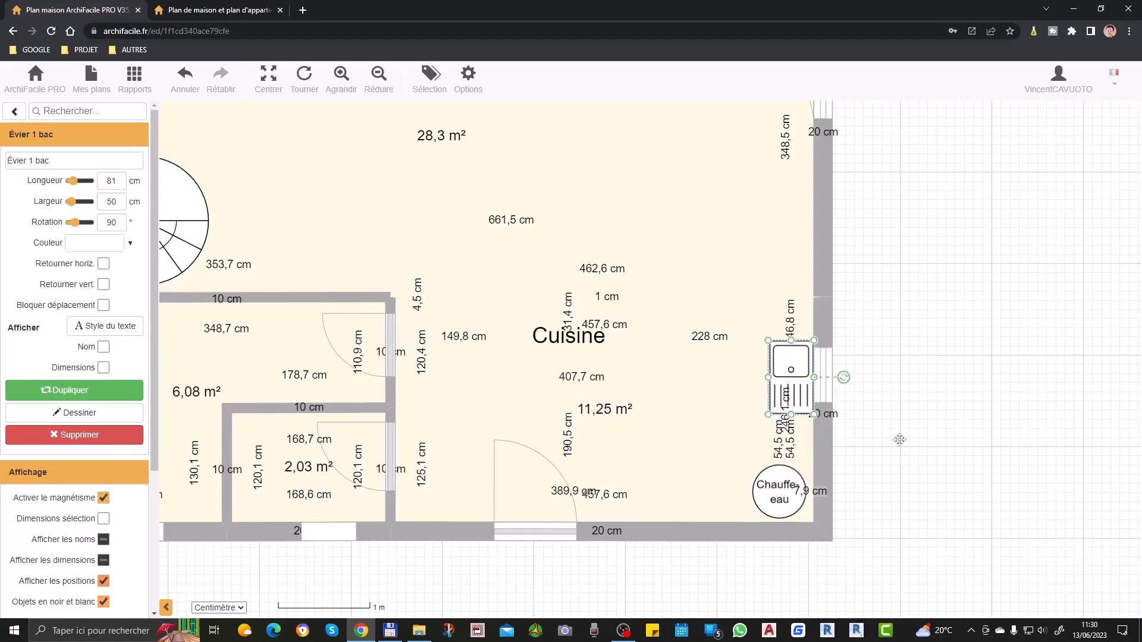
left_click(900, 441)
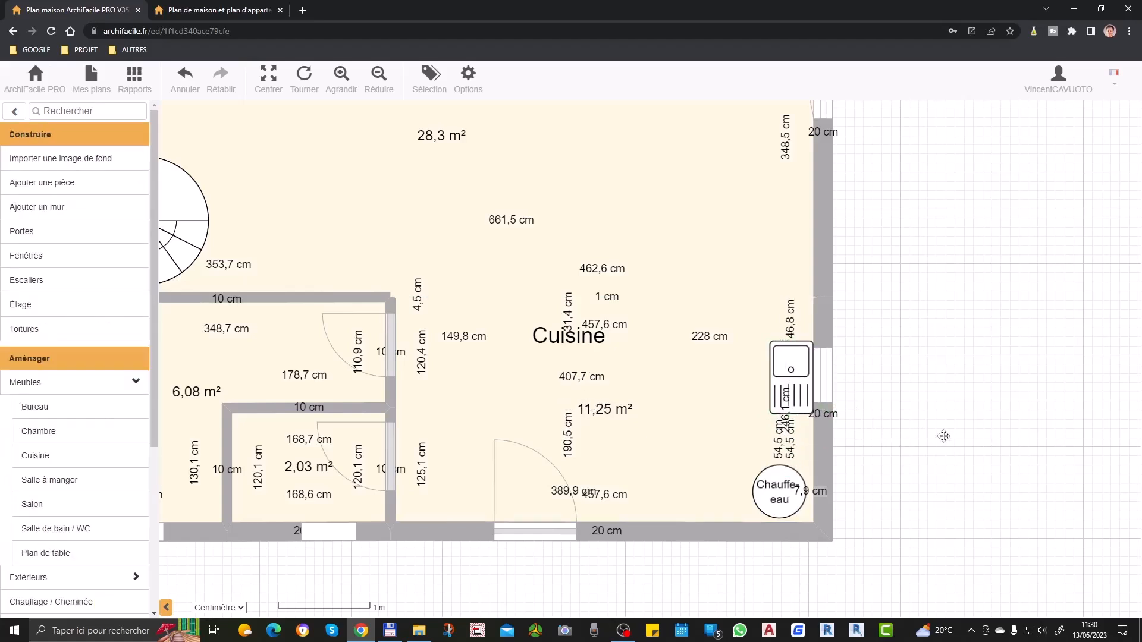
Move the water heater fully into the corner so it touches both outer walls.
left_click_drag(784, 506, 783, 500)
left_click(922, 529)
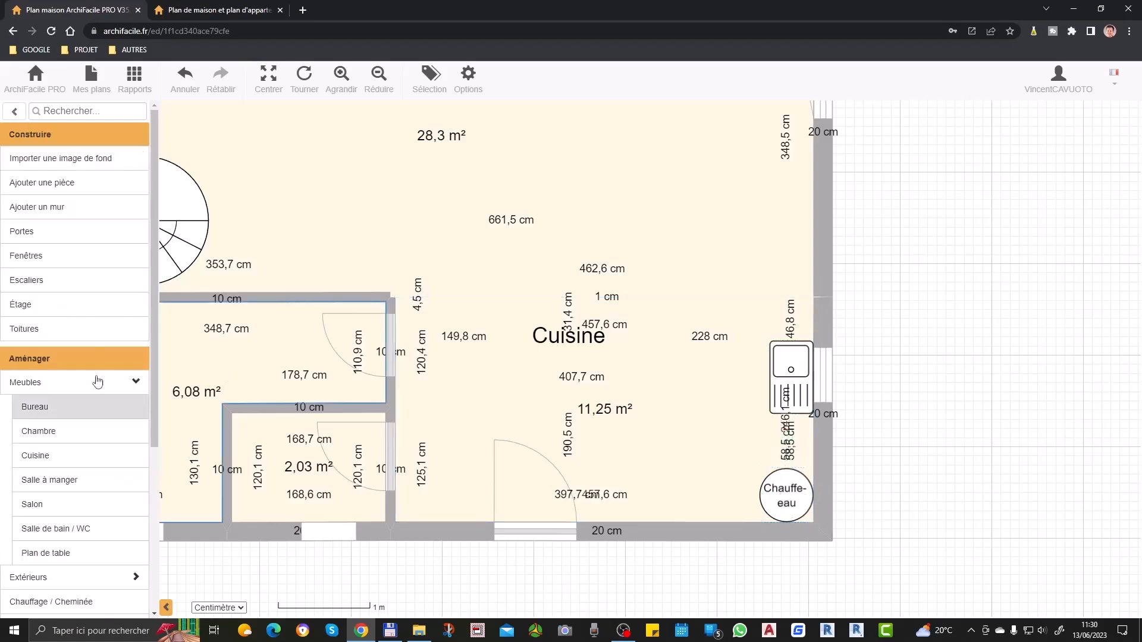
Add a Lave vaisselle 9 couverts dishwasher, rotated 90°, against the outer wall between the sink and the water heater.
left_click(65, 462)
scroll(97, 360, "down", 10)
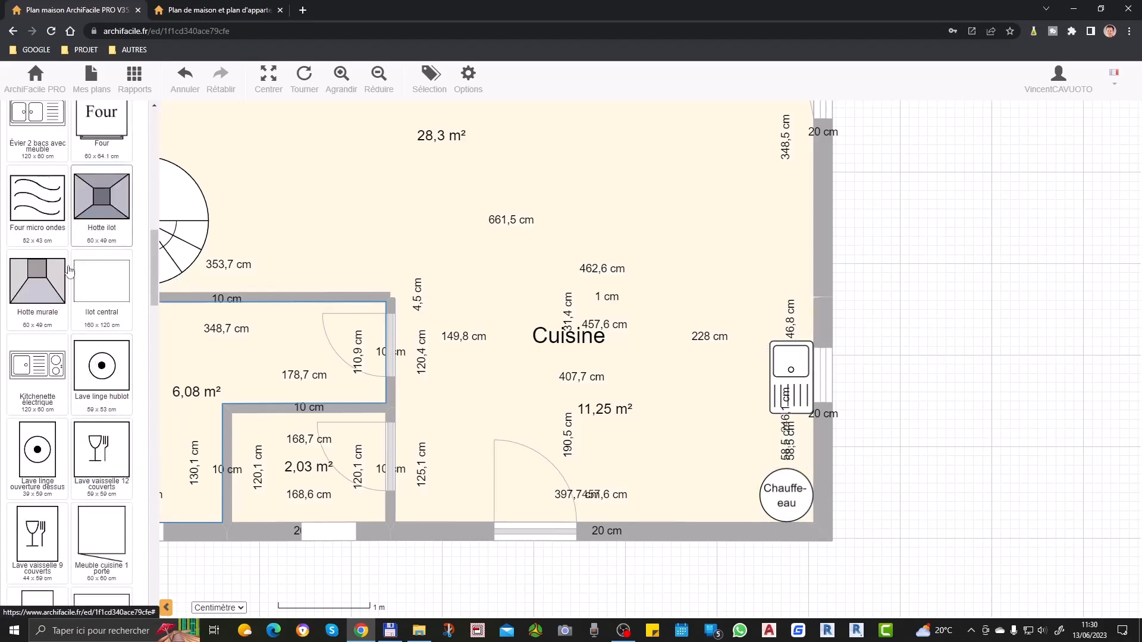
scroll(69, 269, "up", 2)
scroll(54, 305, "down", 7)
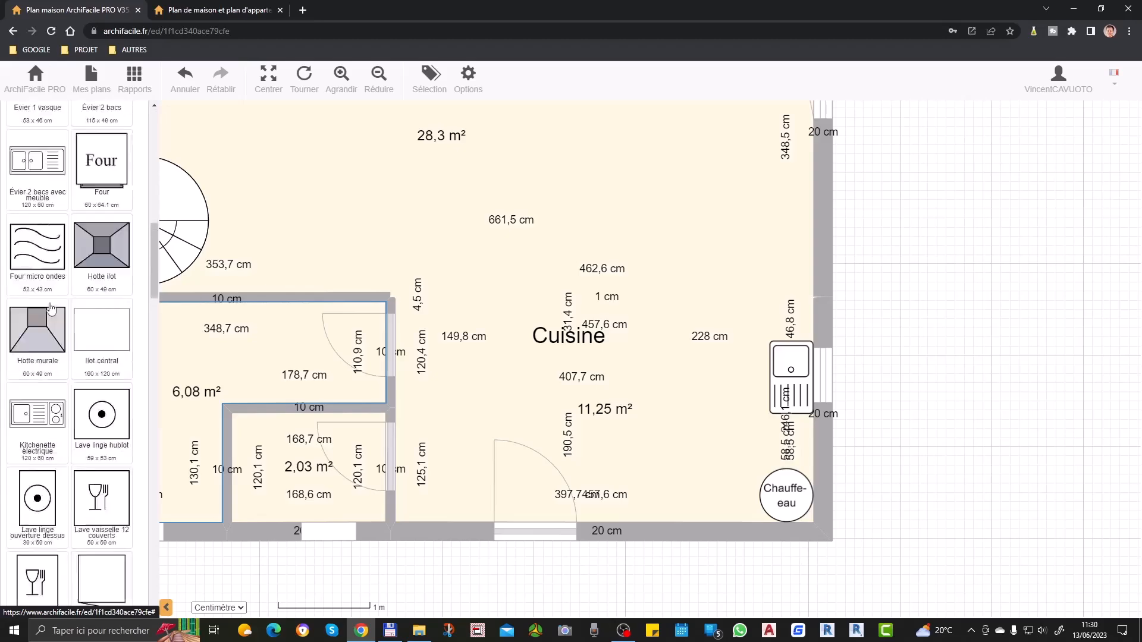
left_click_drag(36, 246, 752, 438)
left_click_drag(748, 384, 796, 438)
left_click(797, 437)
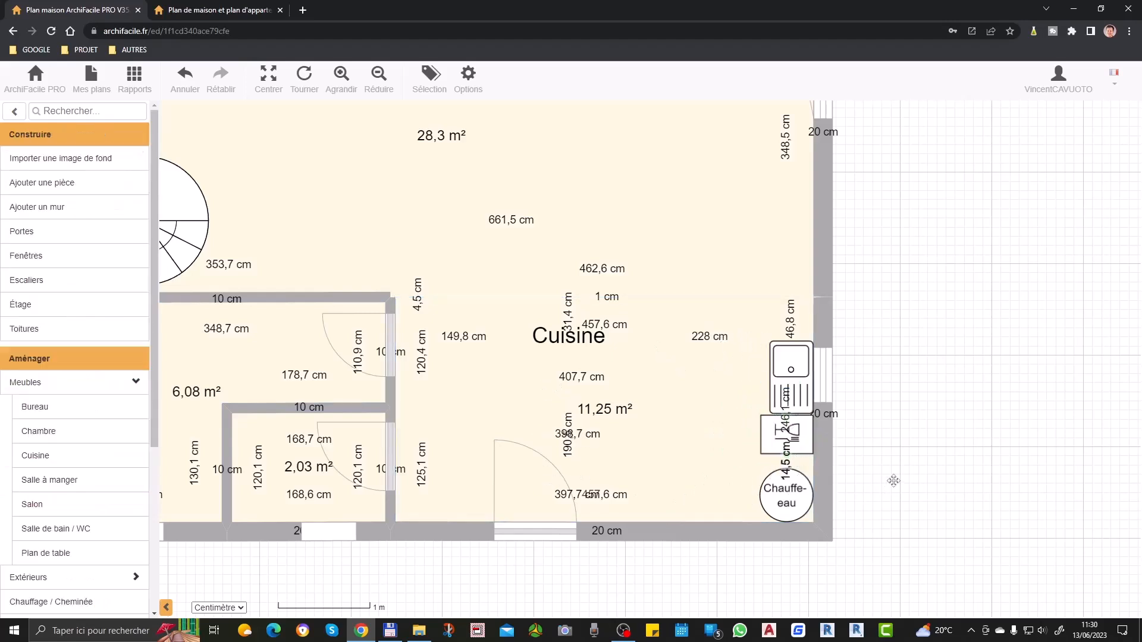
Resize the dishwasher to about 42 × 48 cm so its front lines up with the sink.
left_click(800, 447)
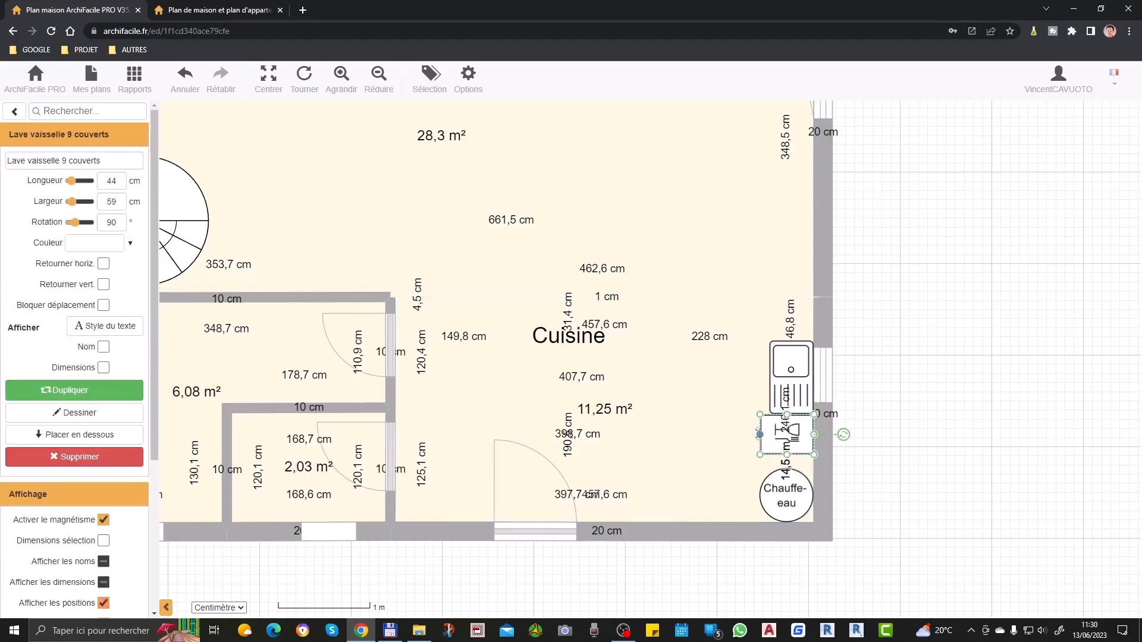
left_click_drag(767, 437, 776, 467)
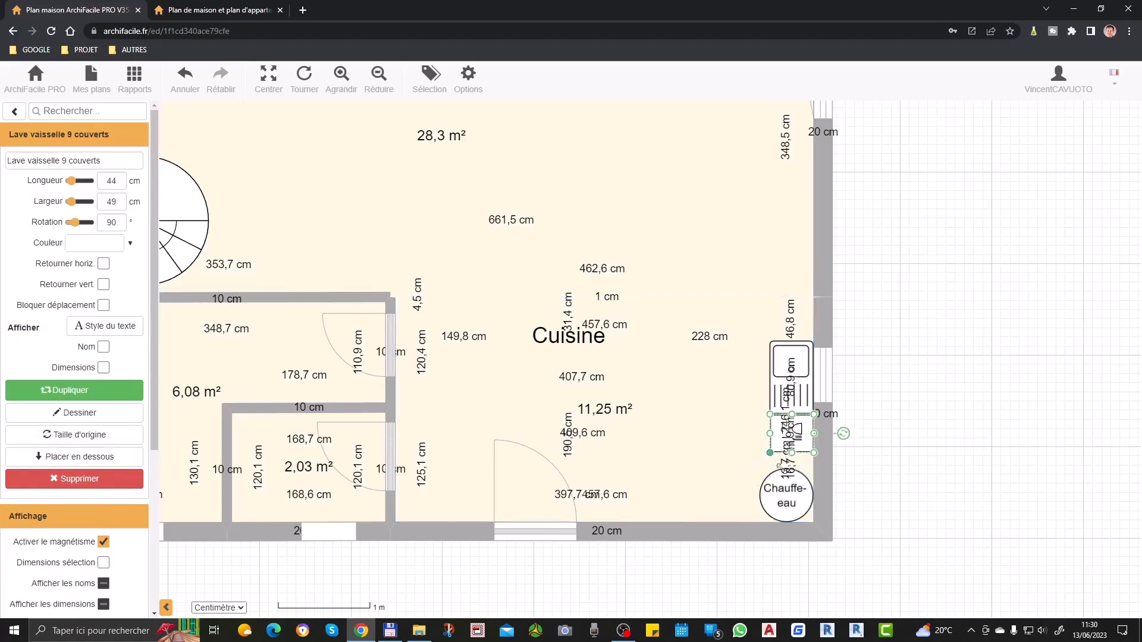
left_click(744, 456)
left_click(861, 451)
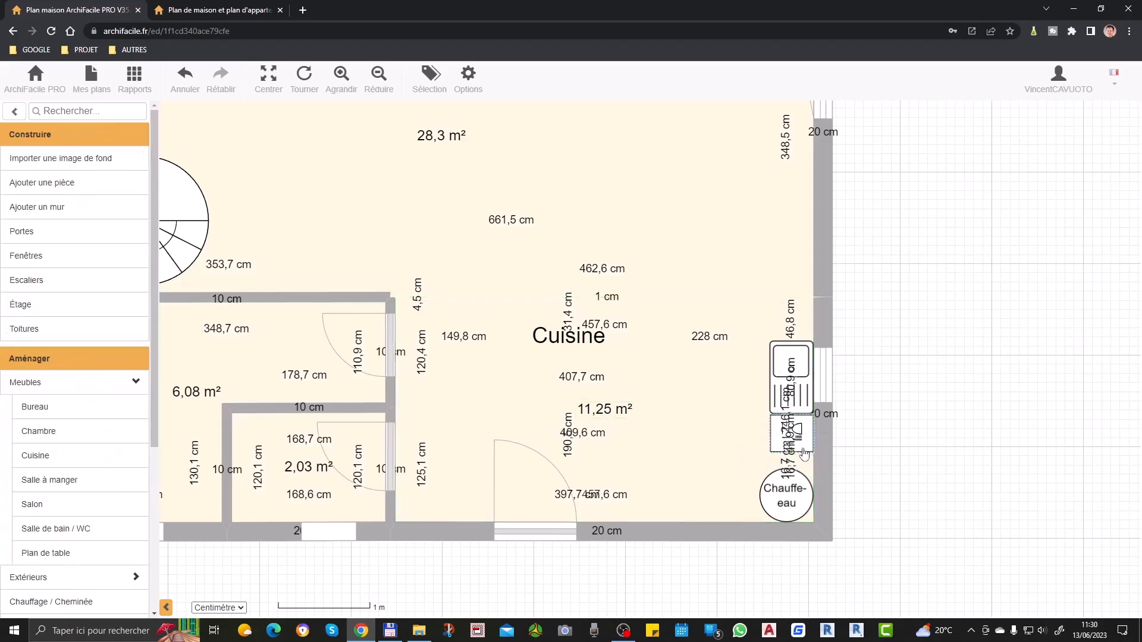
left_click(800, 446)
left_click_drag(770, 434, 768, 433)
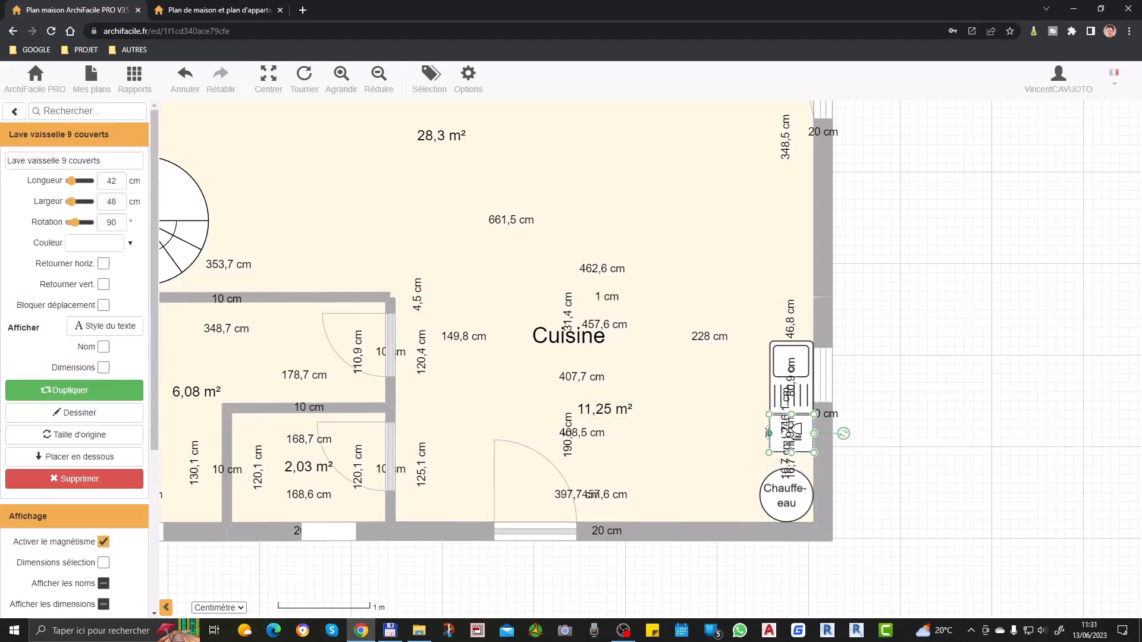
left_click(967, 535)
Add a Piano de cuisson 5 foyers cooker, rotated 90°, against the outer wall directly above the sink on the plan.
scroll(811, 441, "up", 2)
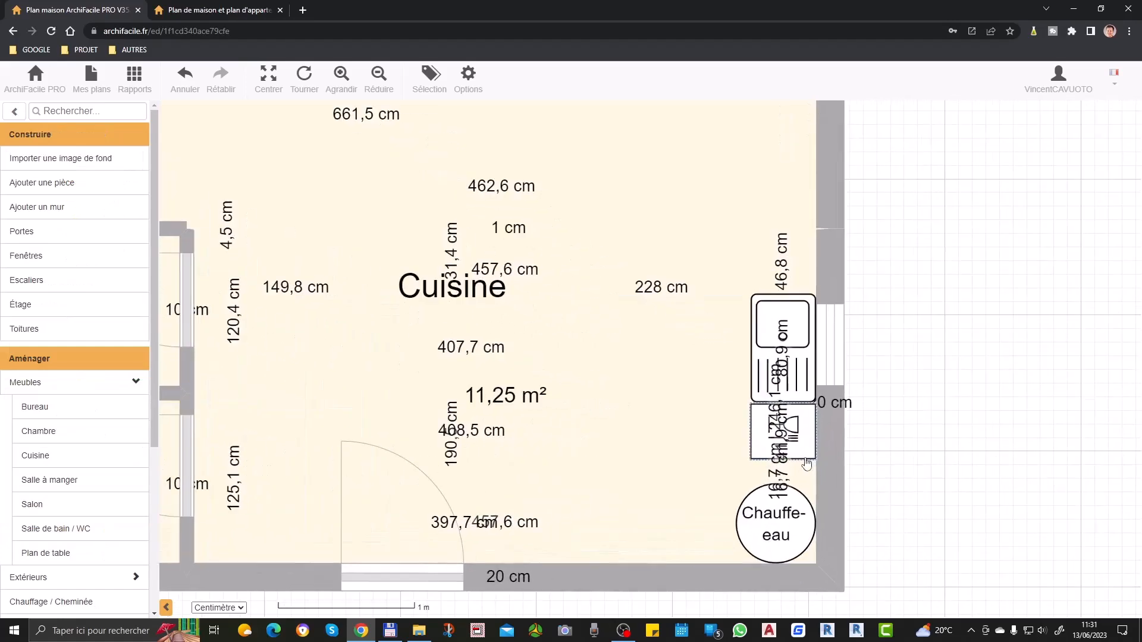
scroll(731, 457, "down", 2)
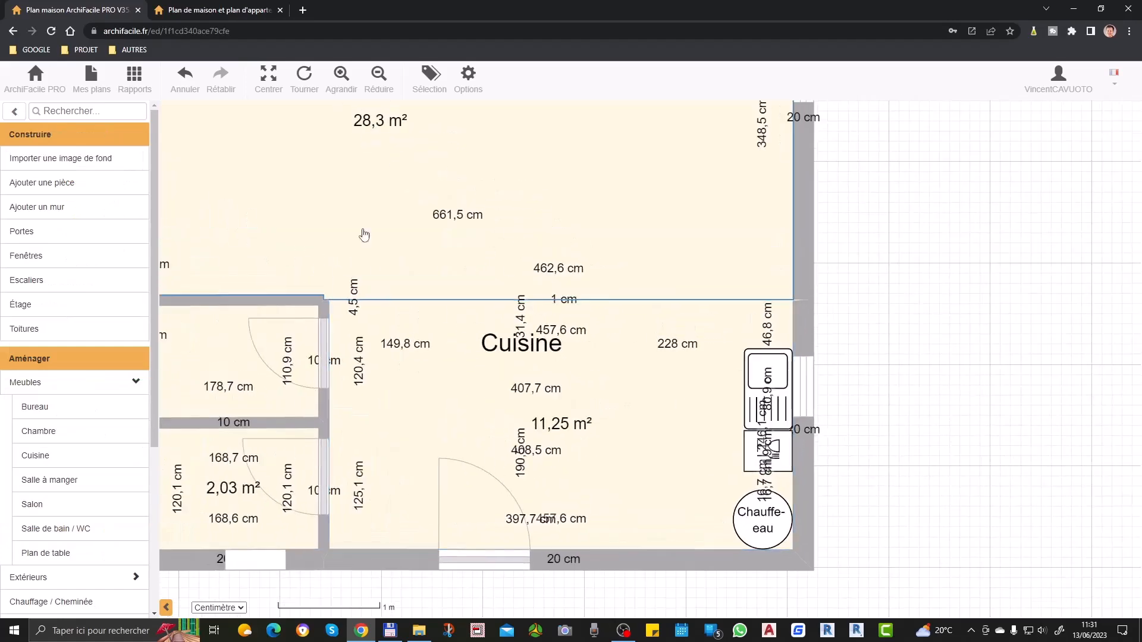
left_click(107, 451)
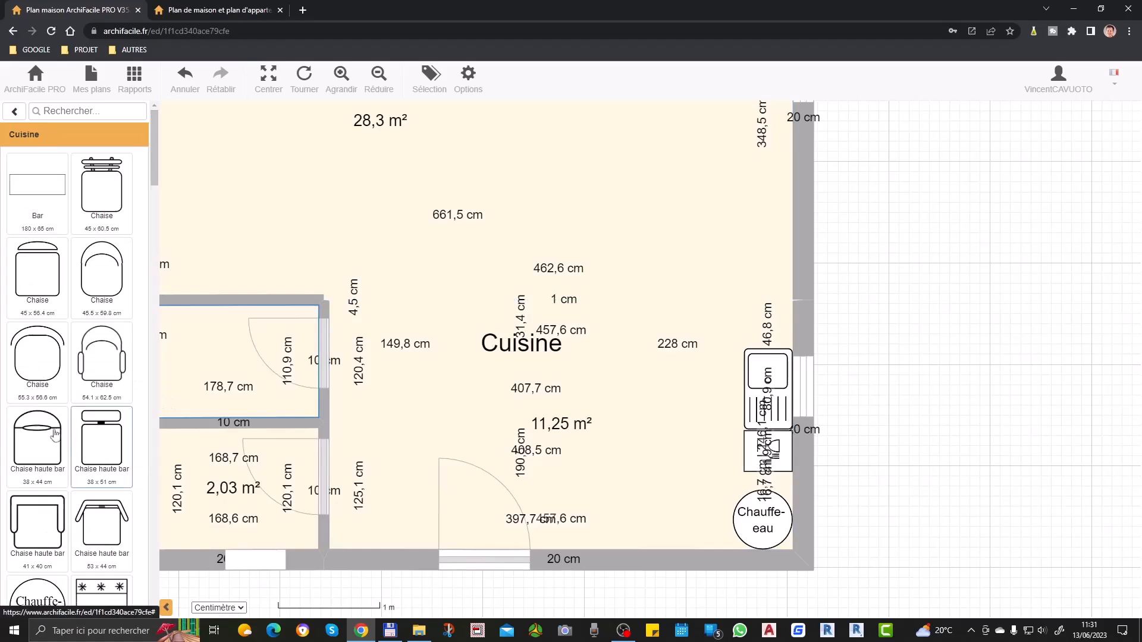
scroll(44, 378, "down", 5)
scroll(43, 379, "down", 8)
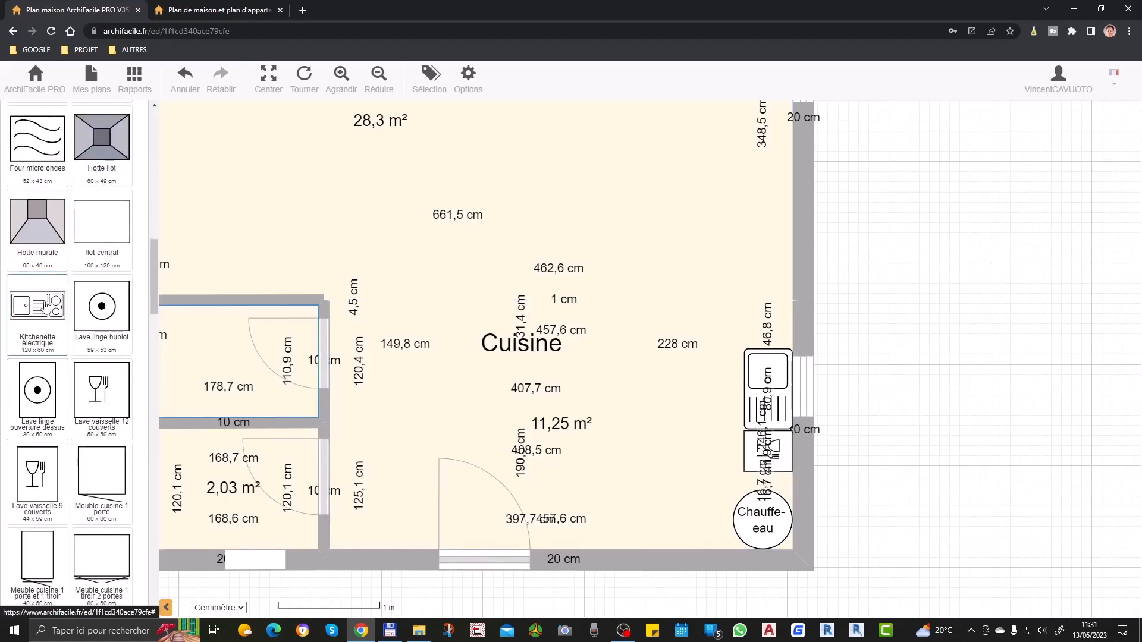
scroll(42, 382, "down", 4)
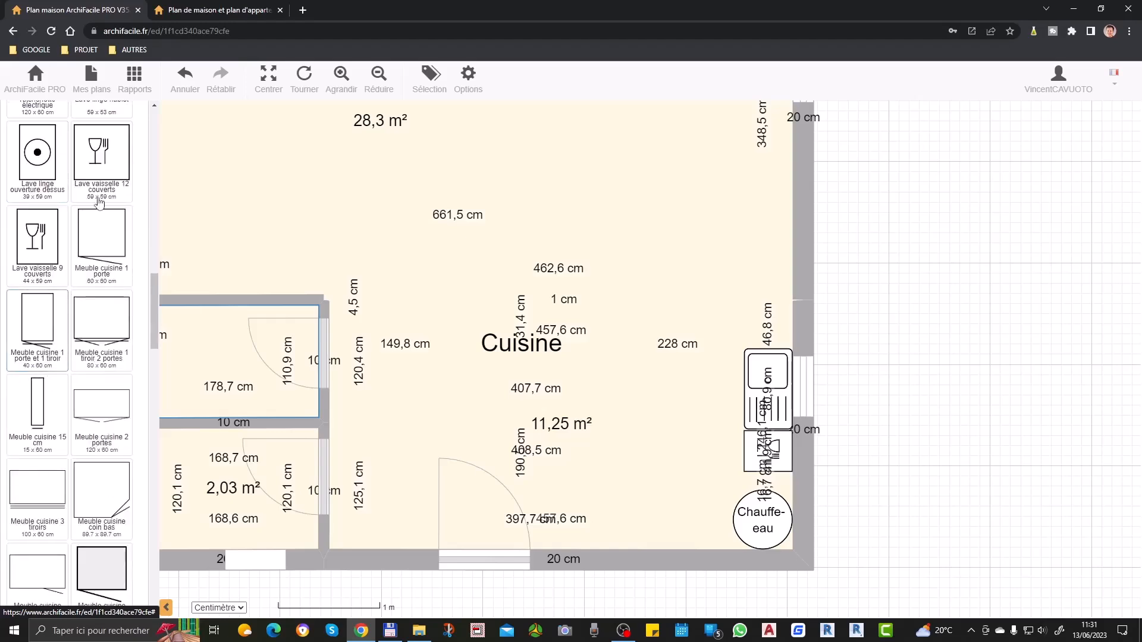
scroll(25, 338, "down", 5)
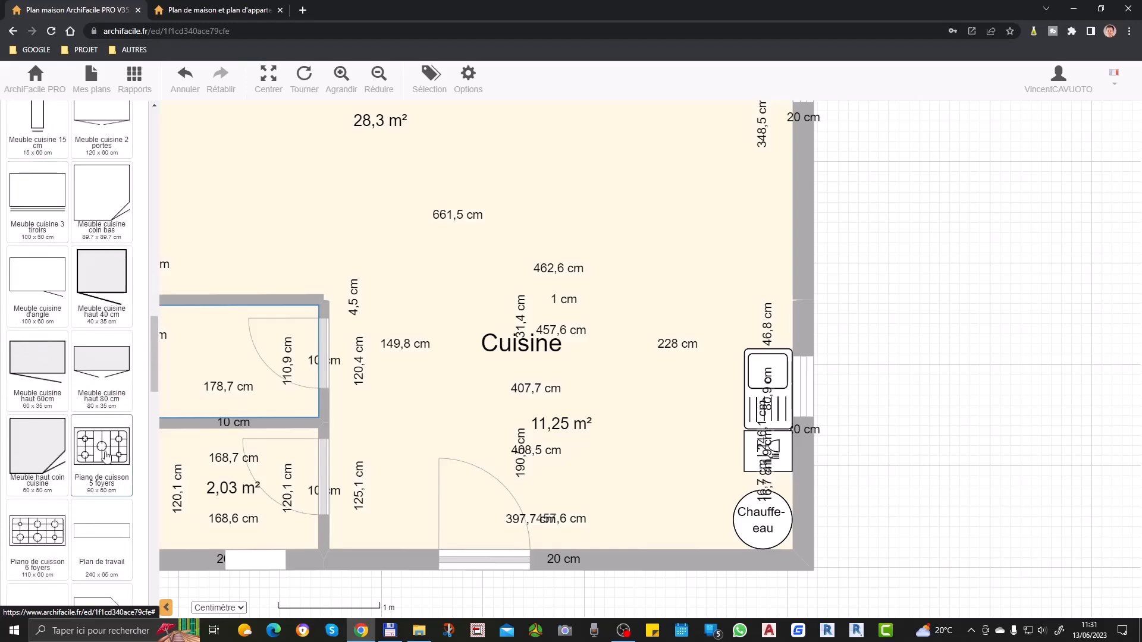
left_click_drag(90, 469, 751, 343)
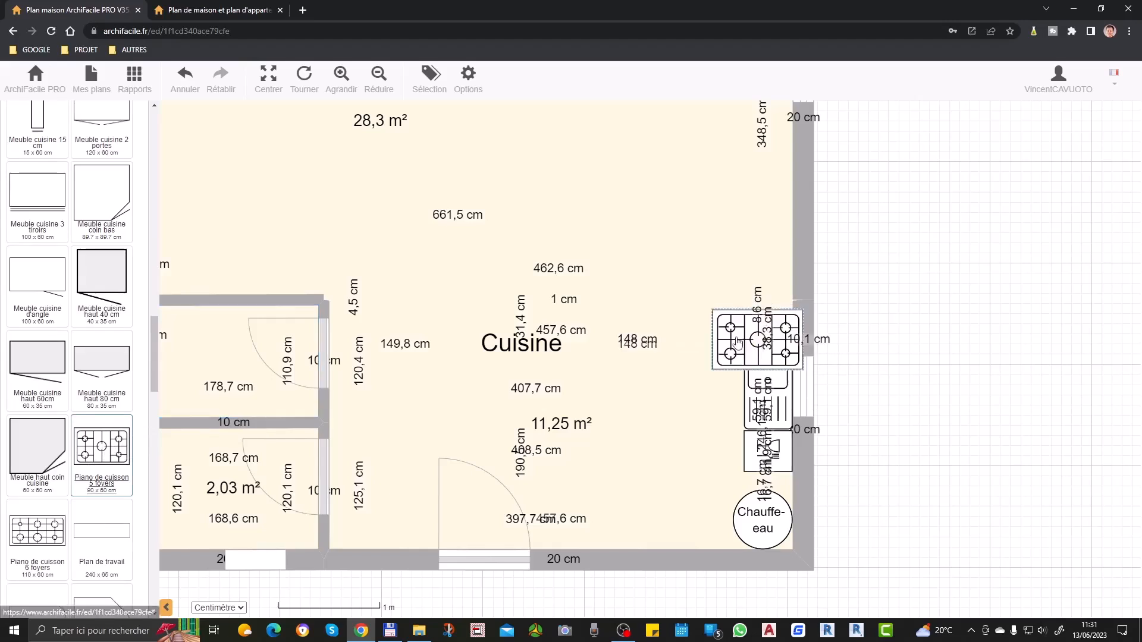
mouse_move(757, 279)
left_mouse_down()
mouse_move(800, 297)
mouse_move(816, 340)
mouse_move(804, 343)
mouse_move(756, 293)
left_mouse_up()
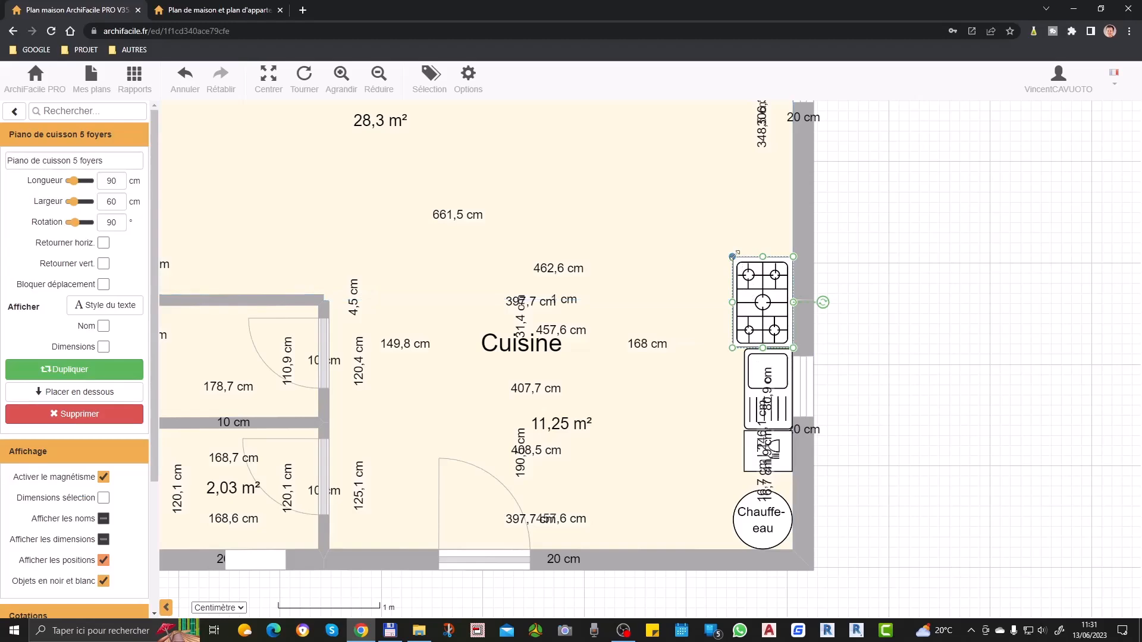
Shrink the five-burner cooker from its corner until its front aligns with the sink.
left_click_drag(732, 256, 742, 273)
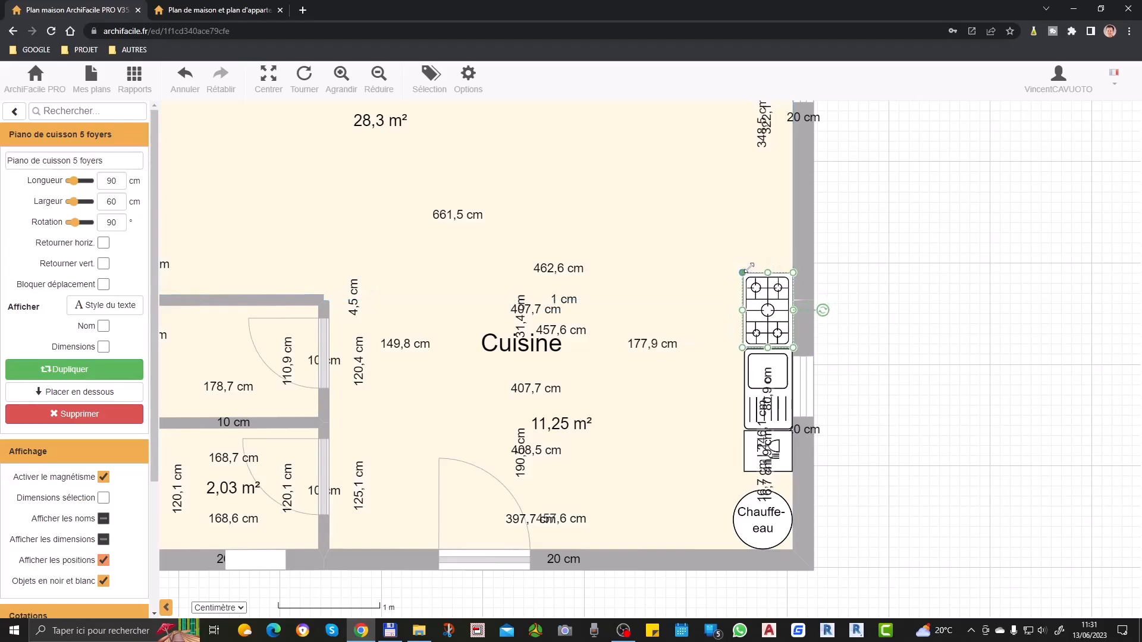
left_click(728, 226)
left_click(899, 485)
Add a Réfrigérateur (Frigo, 90 × 90 cm), rotated 90°, against the outer wall directly above the cooker on the plan.
scroll(875, 452, "down", 1)
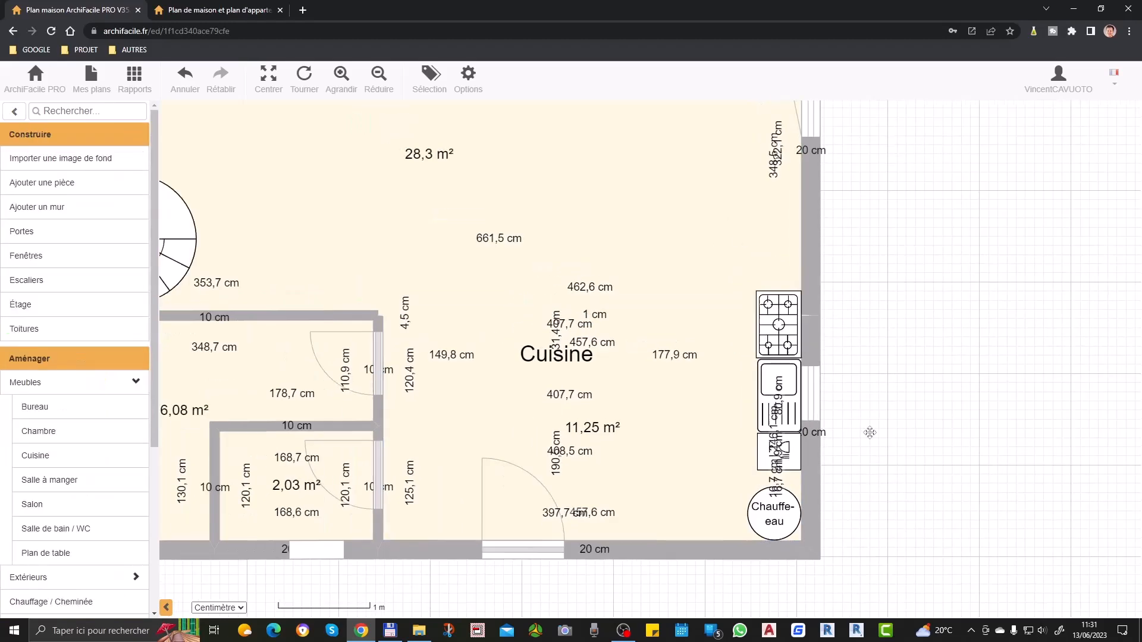
scroll(68, 517, "down", 4)
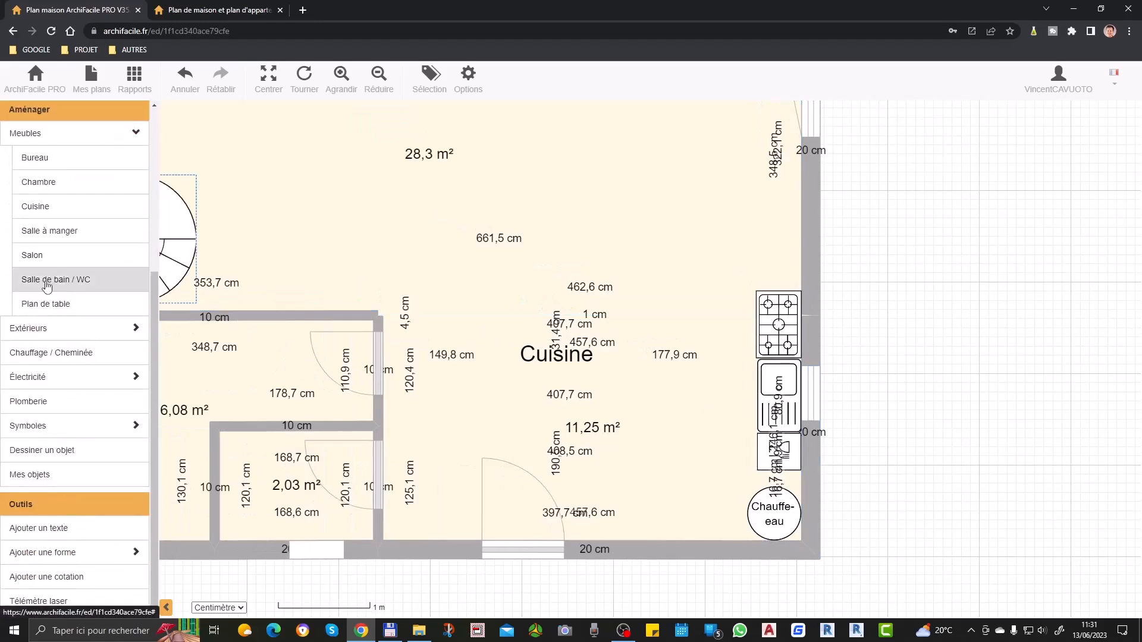
left_click(62, 213)
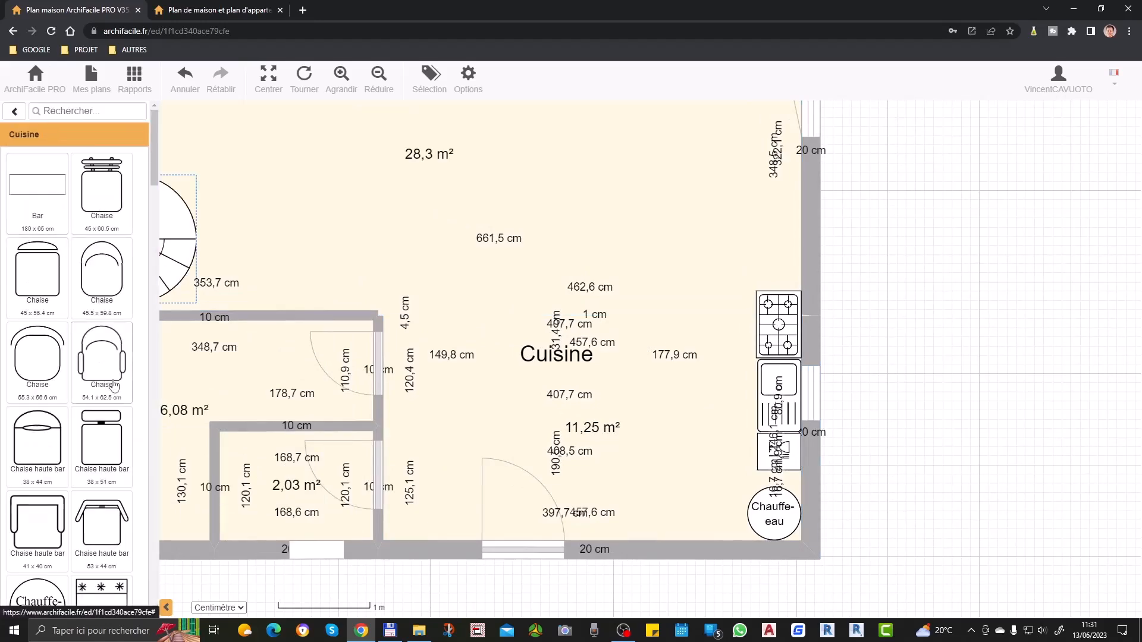
scroll(88, 417, "down", 8)
scroll(88, 422, "up", 8)
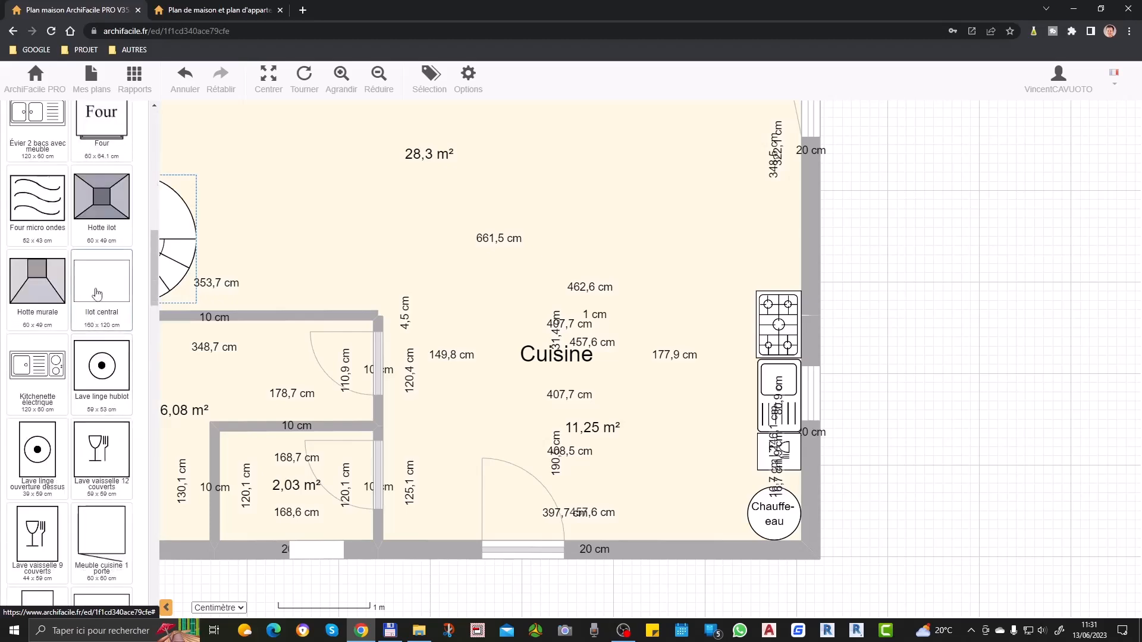
scroll(89, 330, "down", 10)
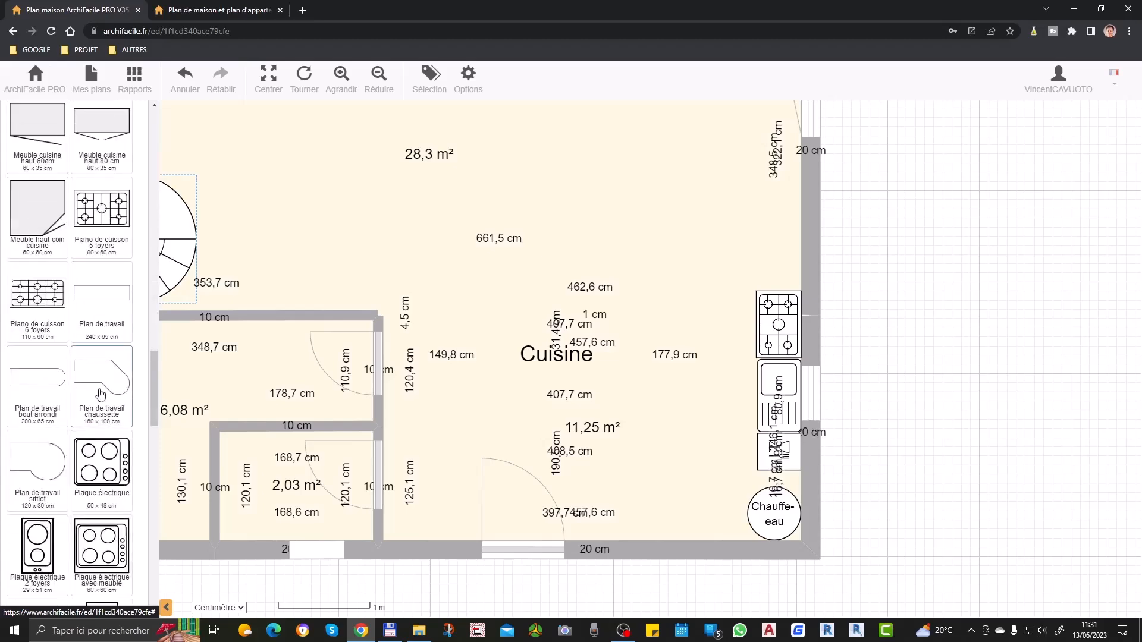
scroll(72, 448, "down", 10)
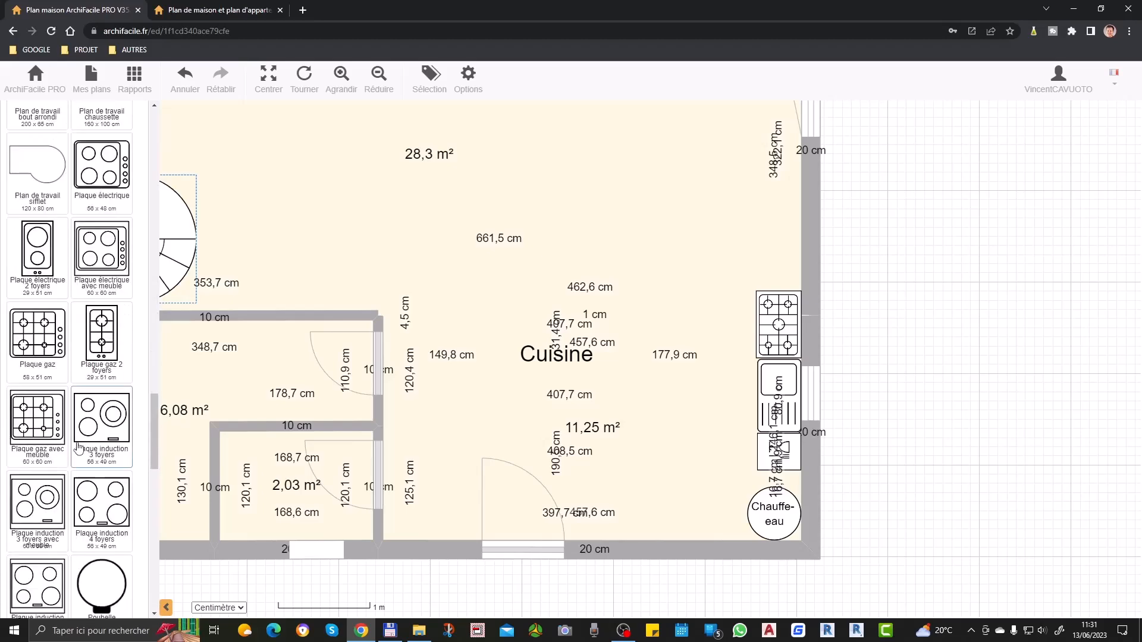
scroll(65, 303, "down", 4)
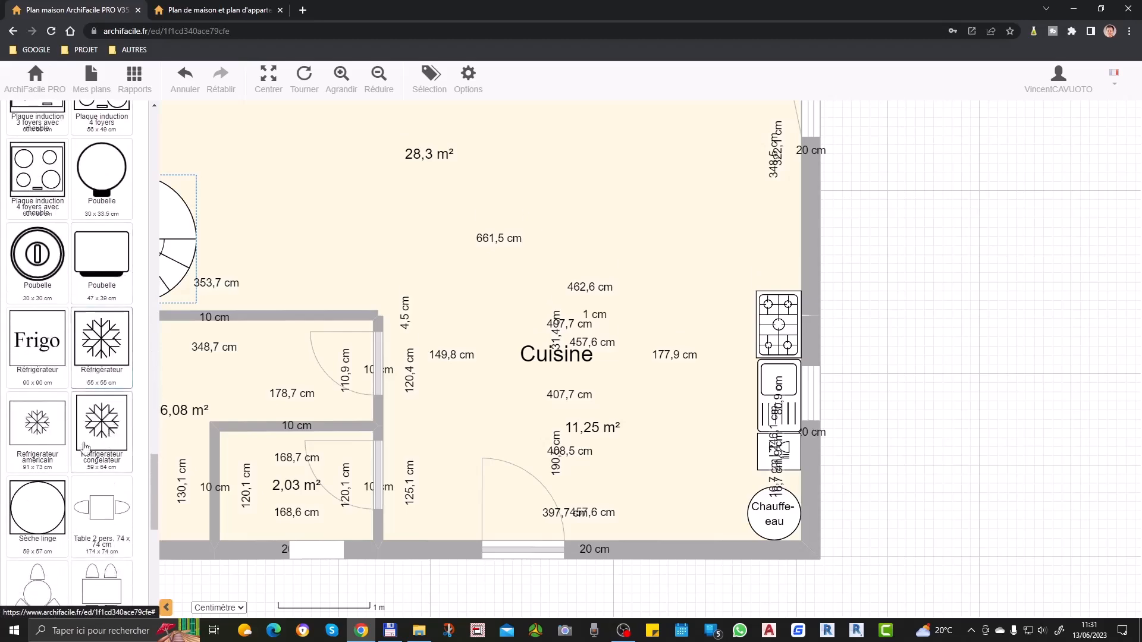
scroll(66, 303, "up", 3)
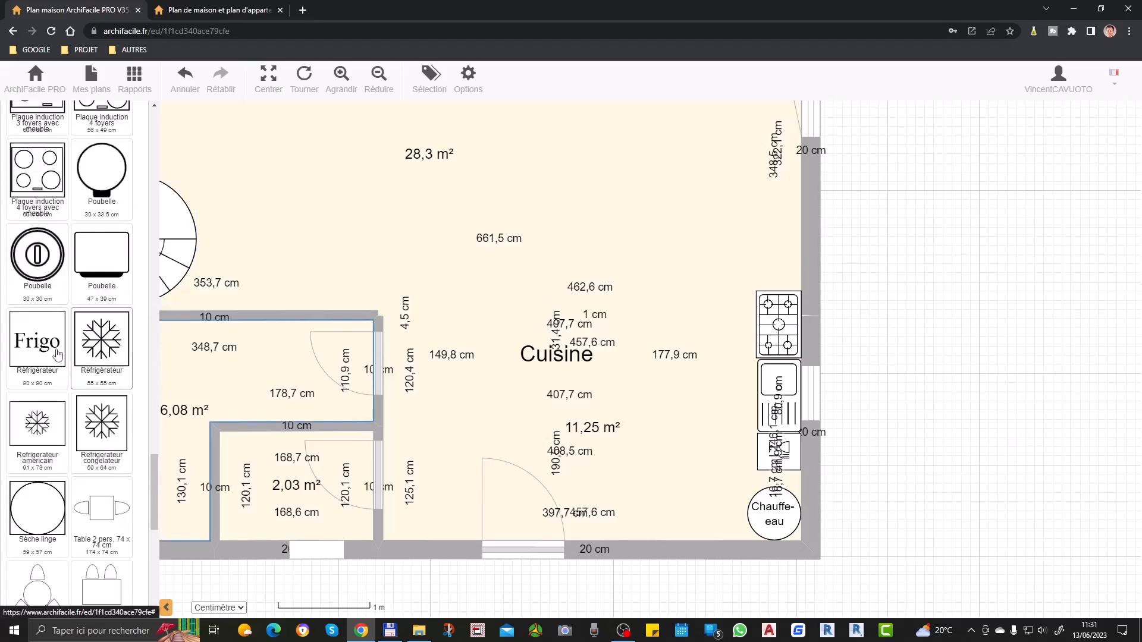
left_click_drag(65, 351, 811, 255)
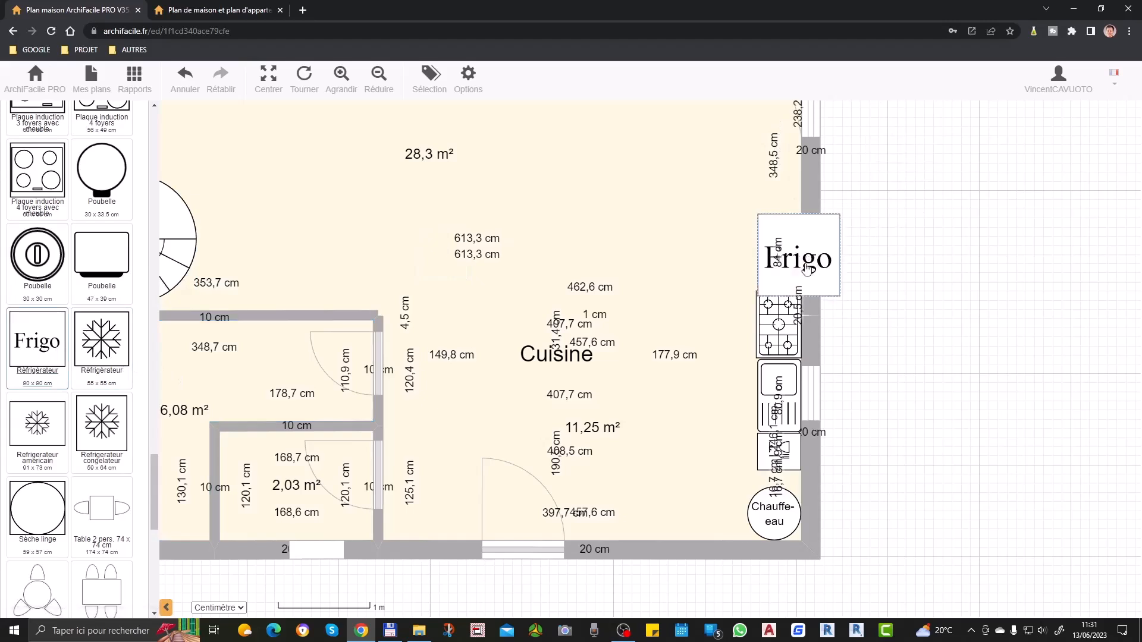
left_click(804, 269)
left_click_drag(800, 185, 872, 255)
left_click_drag(801, 254, 763, 248)
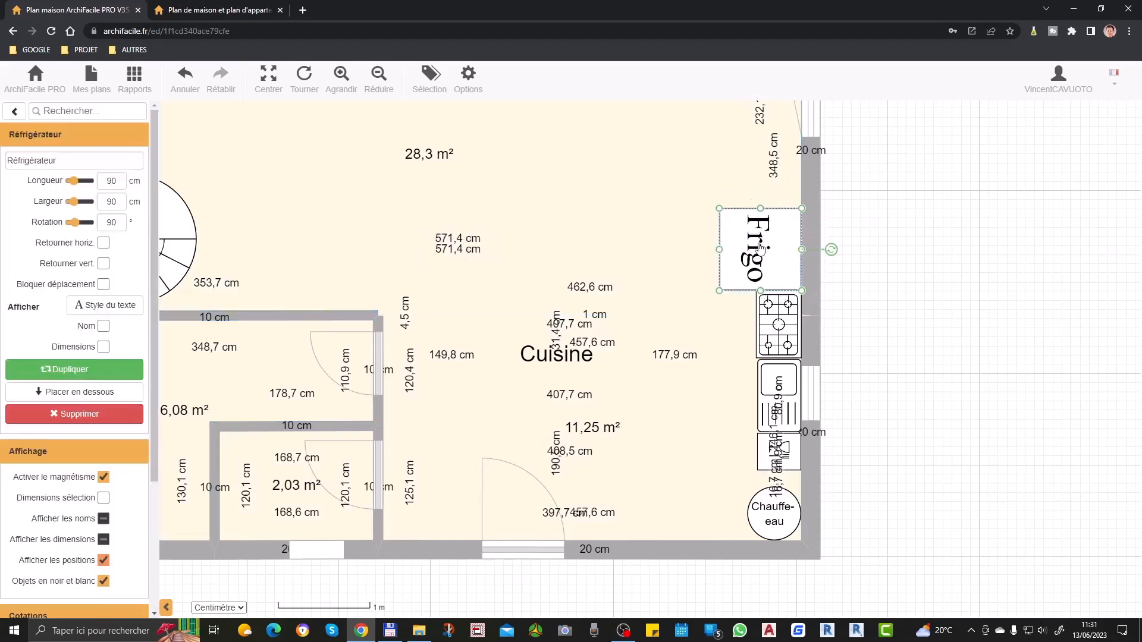
Shrink the fridge from its corner until its front aligns with the cooker.
left_click_drag(720, 209, 757, 246)
left_click(648, 300)
left_click(929, 394)
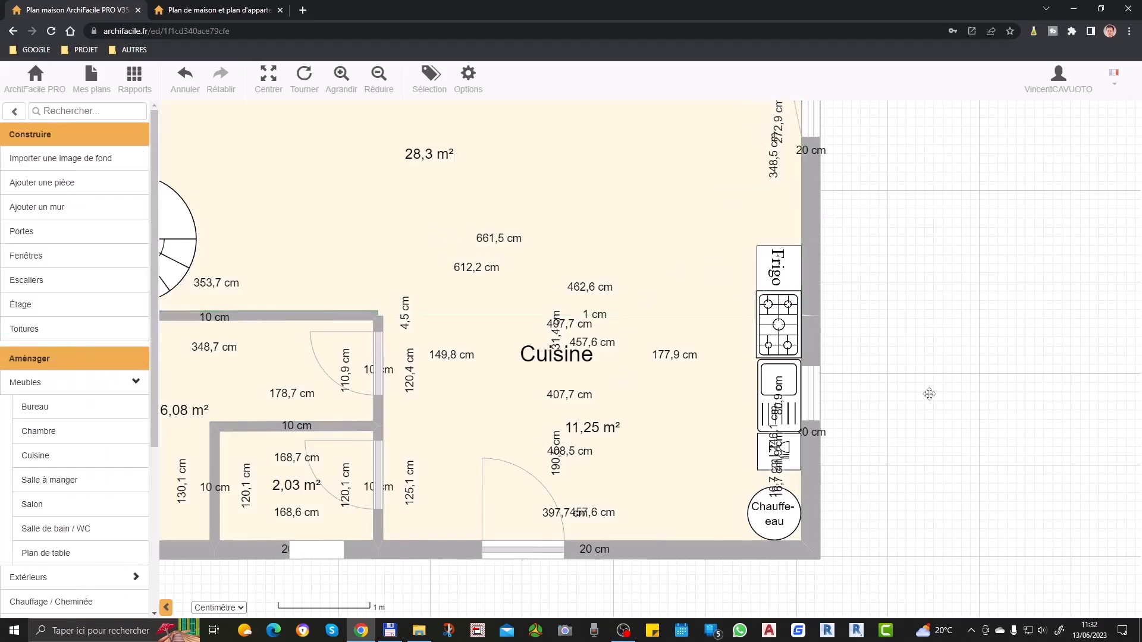
left_click(769, 263)
left_click(1014, 357)
Add a Canapé d'angle + méridienne corner sofa (352 × 268 cm) from the Salon furniture to the 28,3 m² room.
scroll(879, 438, "down", 3)
scroll(757, 372, "up", 1)
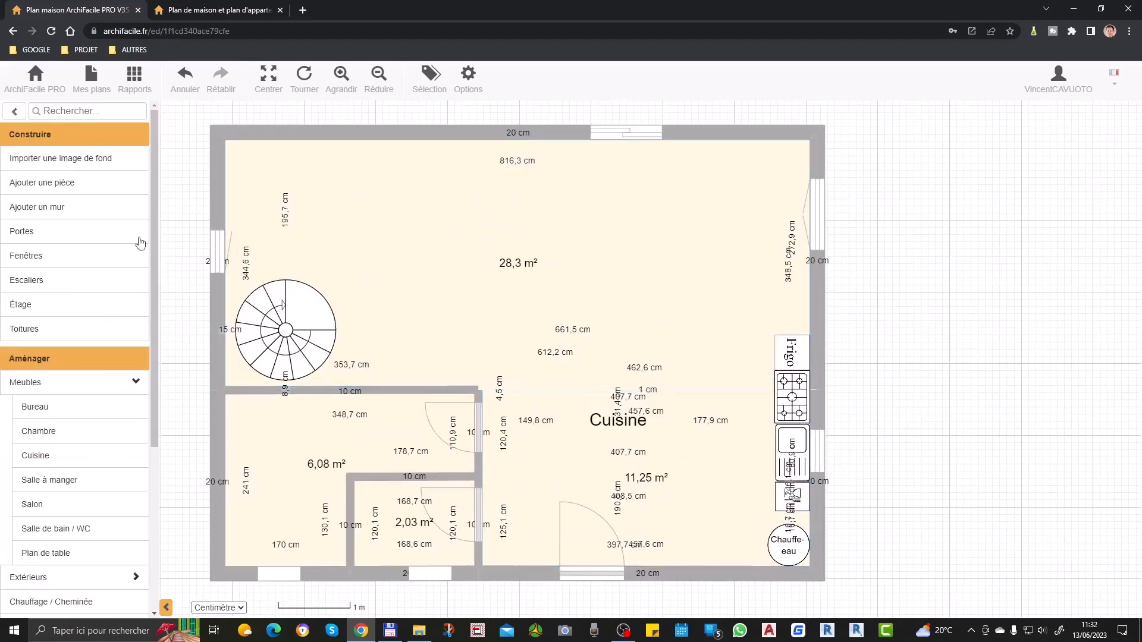
scroll(66, 416, "down", 4)
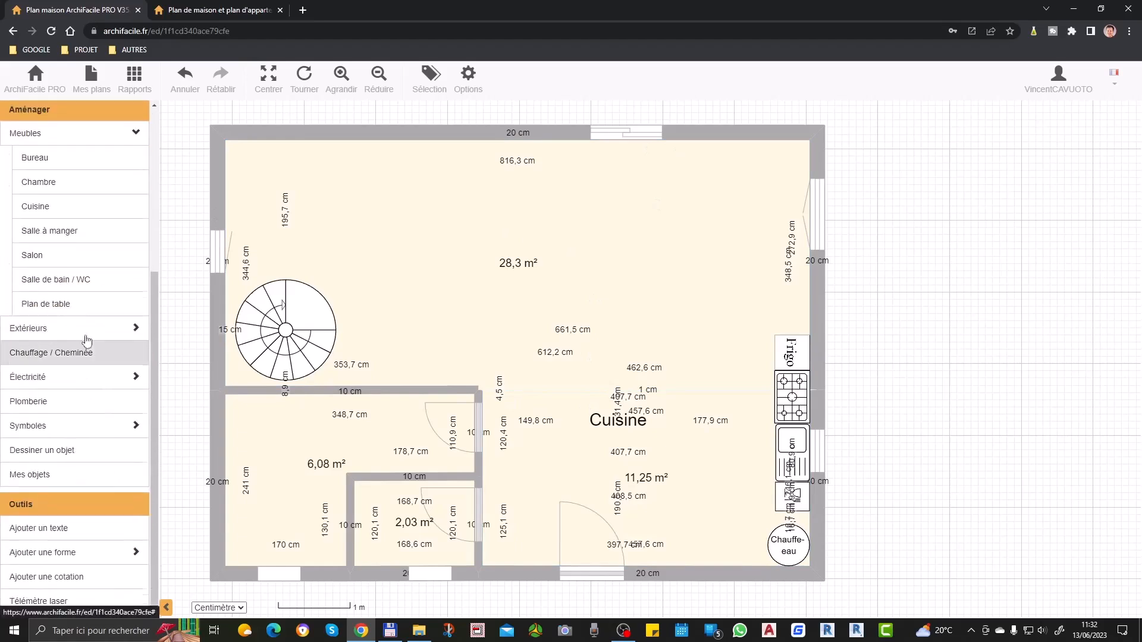
left_click(57, 261)
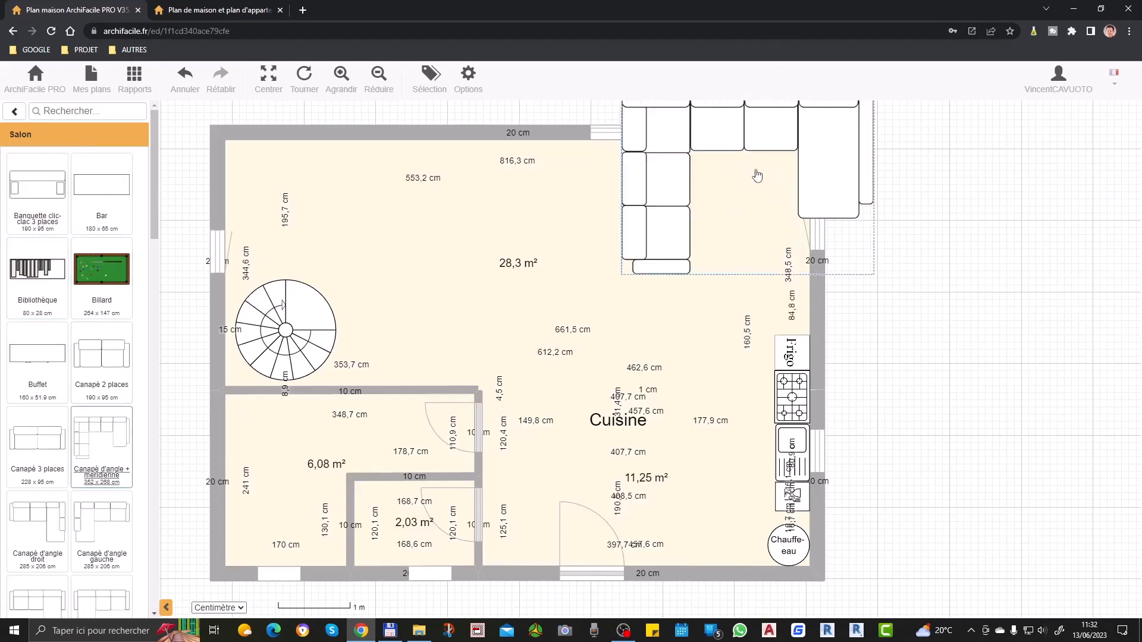
left_click(736, 255)
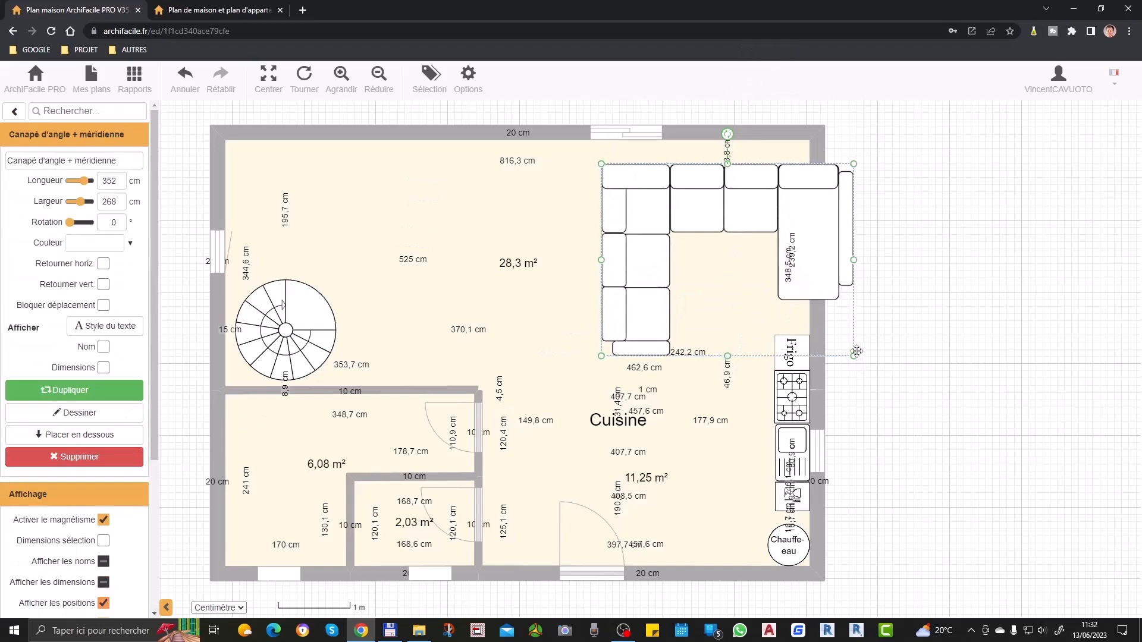
Resize the corner sofa to 200 × 130 cm and move it to the upper-right corner of the 28,3 m² room.
left_click_drag(854, 355, 752, 279)
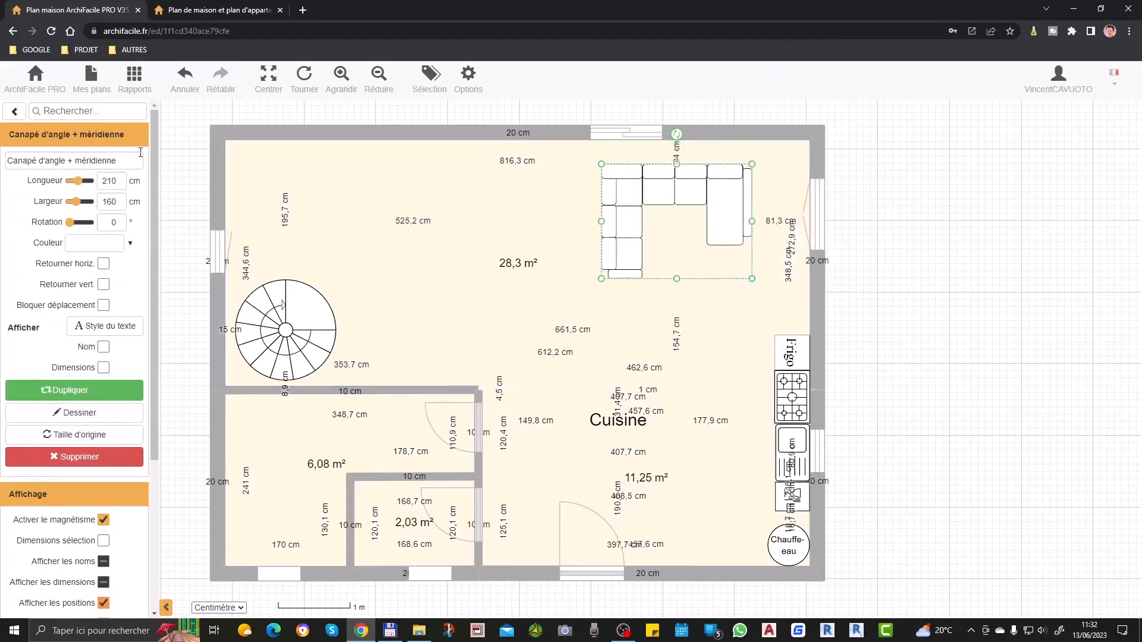
mouse_move(79, 185)
left_mouse_down()
mouse_move(78, 207)
mouse_move(80, 182)
left_mouse_up()
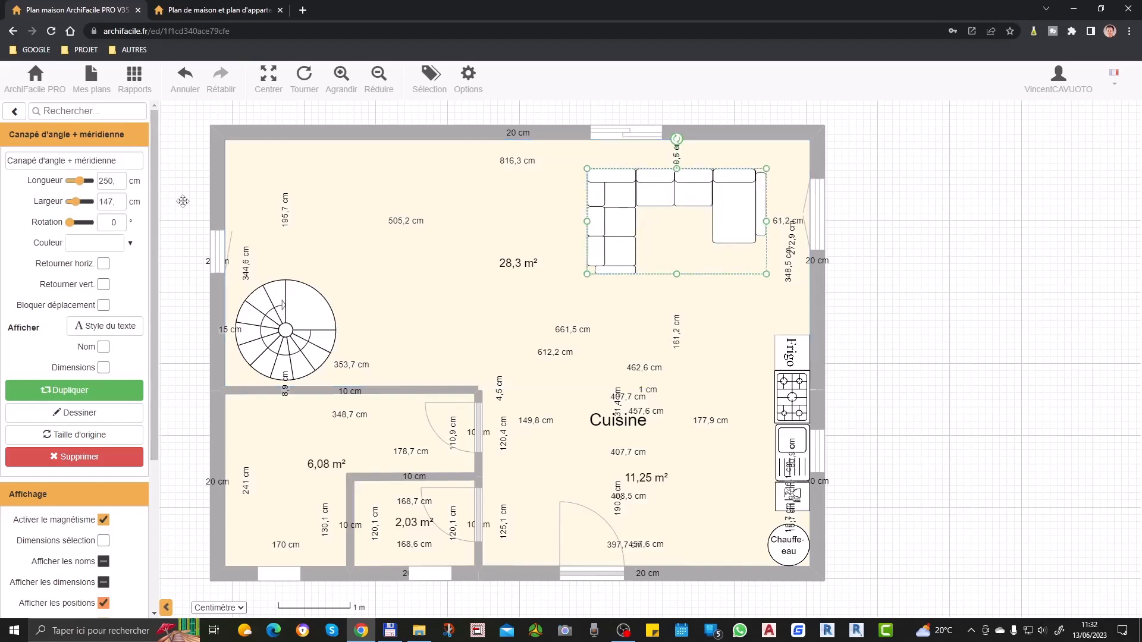
left_click_drag(83, 184, 80, 184)
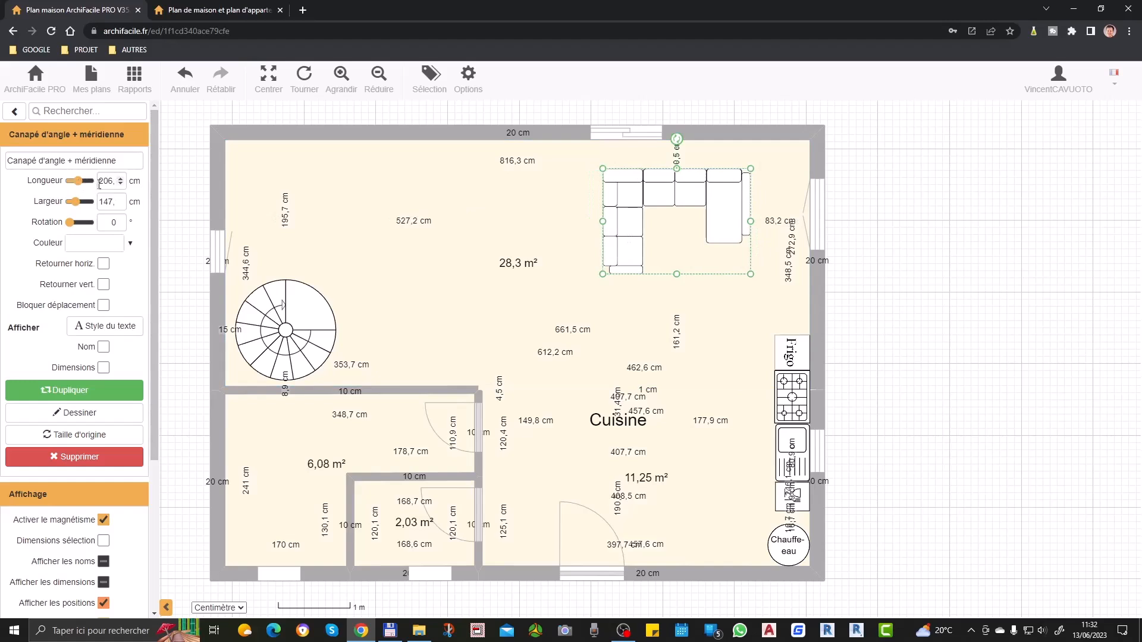
type("00")
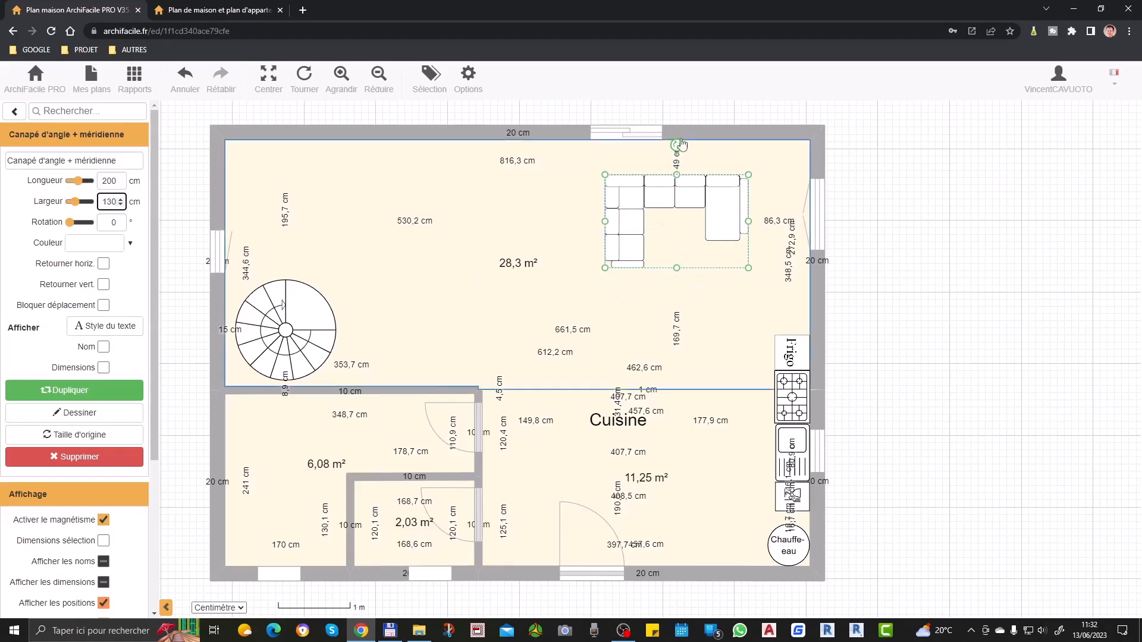
left_click_drag(682, 190, 738, 161)
Slide the upper wall's window left and the right wall's upper window down, so both clear the corner sofa.
left_click(626, 136)
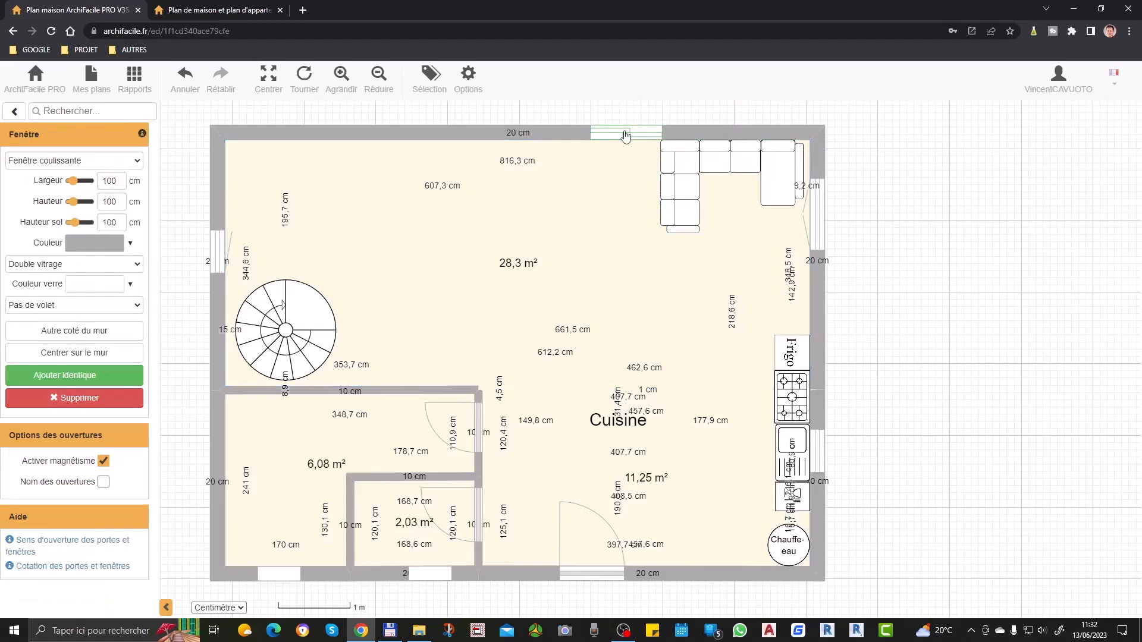
left_click(821, 214)
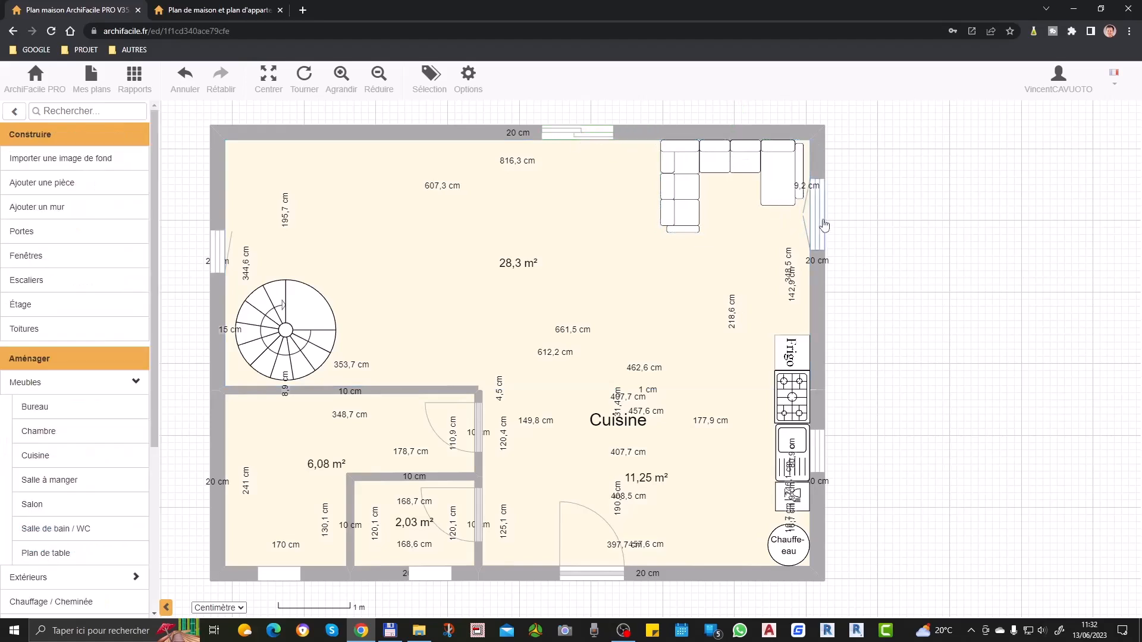
left_click_drag(821, 215, 827, 258)
left_click(888, 278)
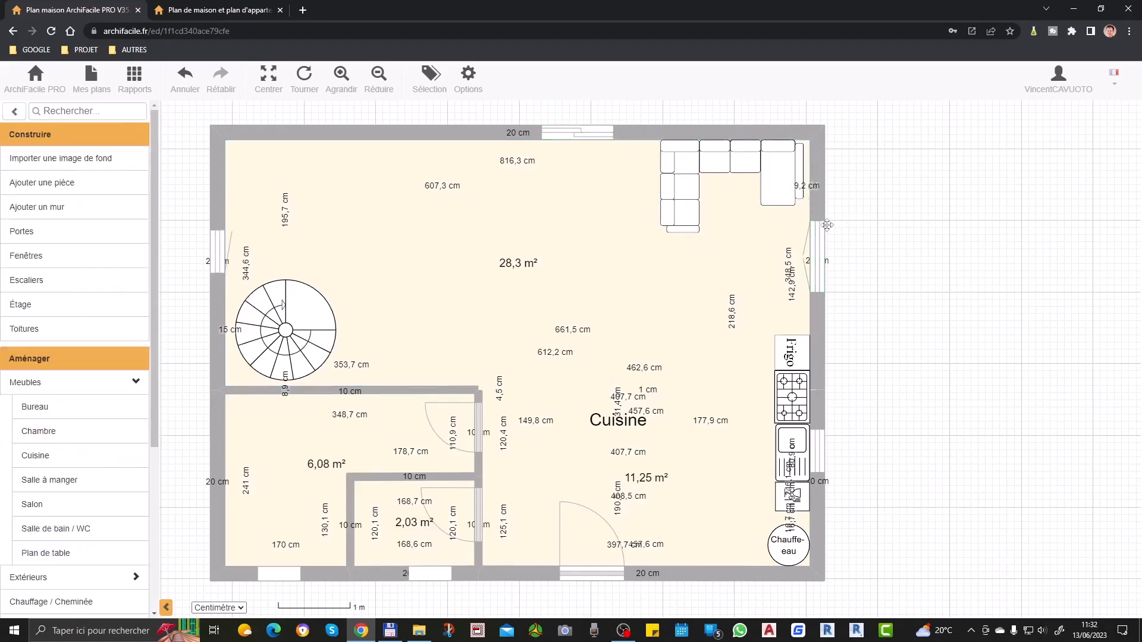
Rotate the corner sofa 90° and place it near the room's upper-right corner, about 12.5 cm off the upper wall.
left_click_drag(783, 190, 756, 175)
left_click(889, 303)
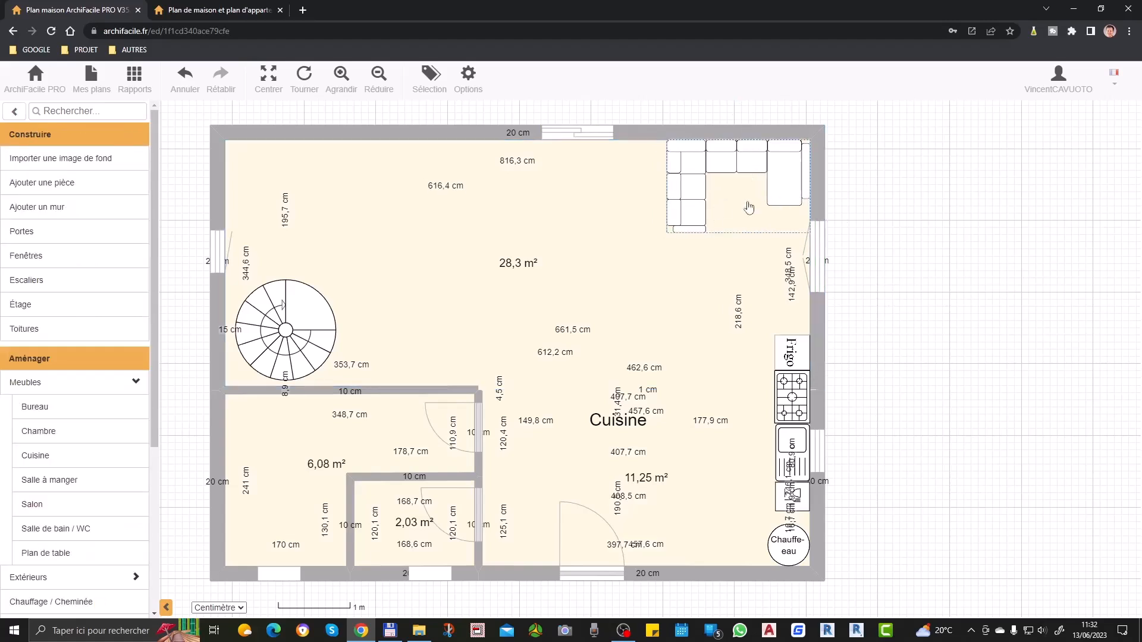
left_click(775, 215)
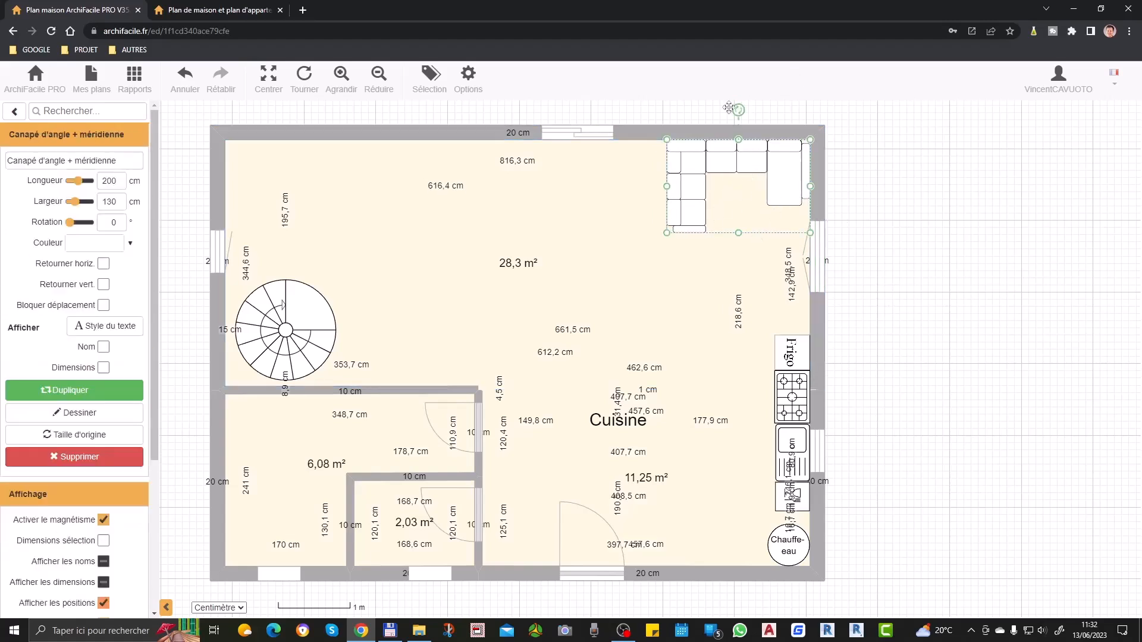
left_click_drag(739, 111, 853, 178)
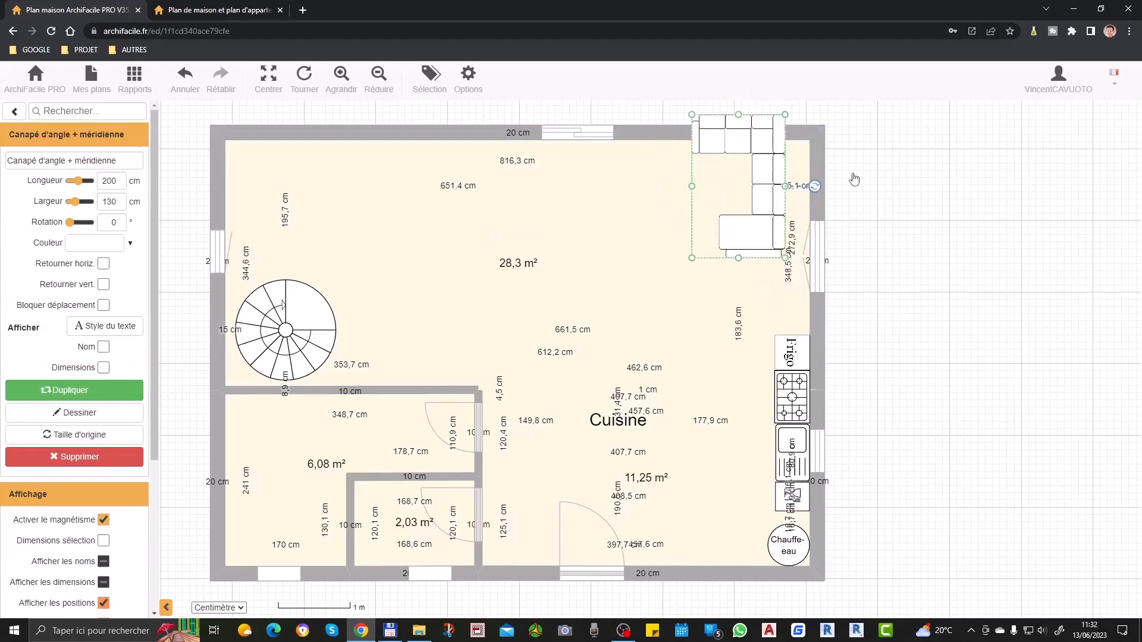
left_click_drag(772, 166, 796, 191)
left_click(829, 229)
left_click(800, 184)
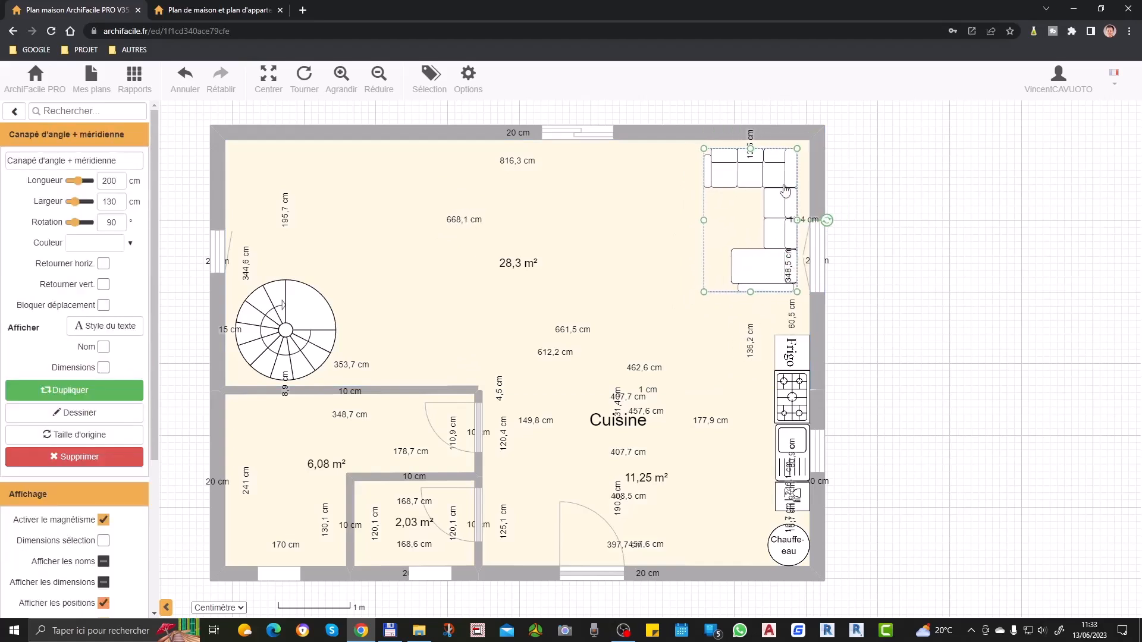
left_click(837, 213)
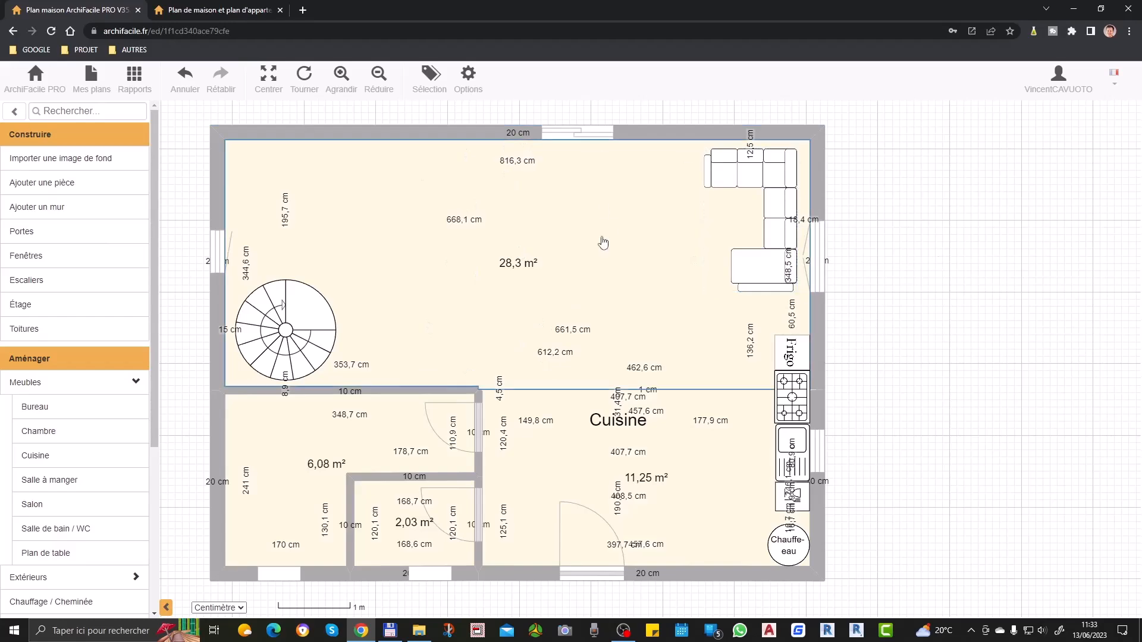
Move the sliding window right along the upper wall until it sits just beside the corner sofa.
scroll(725, 352, "down", 1)
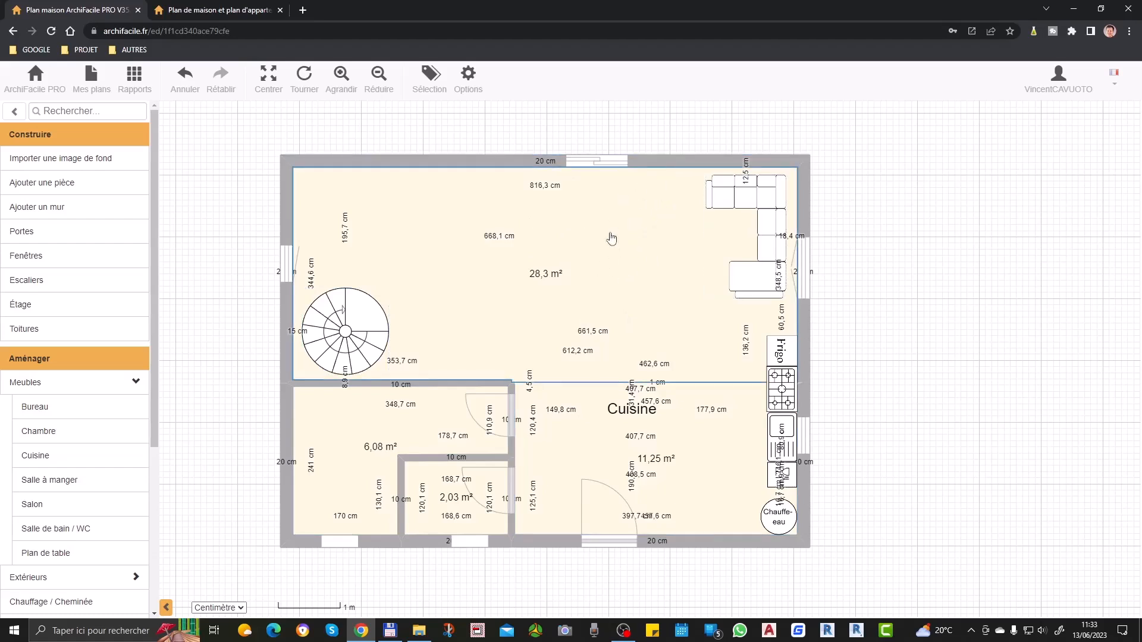
left_click_drag(597, 162, 673, 164)
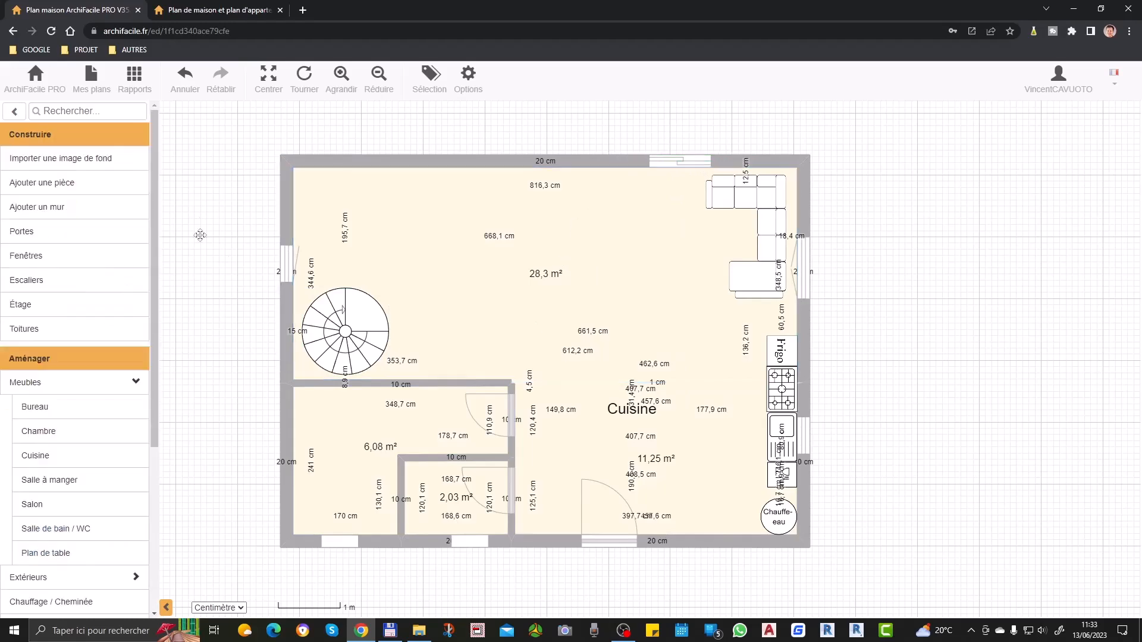
Add a Bibliothèque (80 × 28 cm) against the inside of the upper wall, just left of the sliding window.
scroll(50, 479, "down", 3)
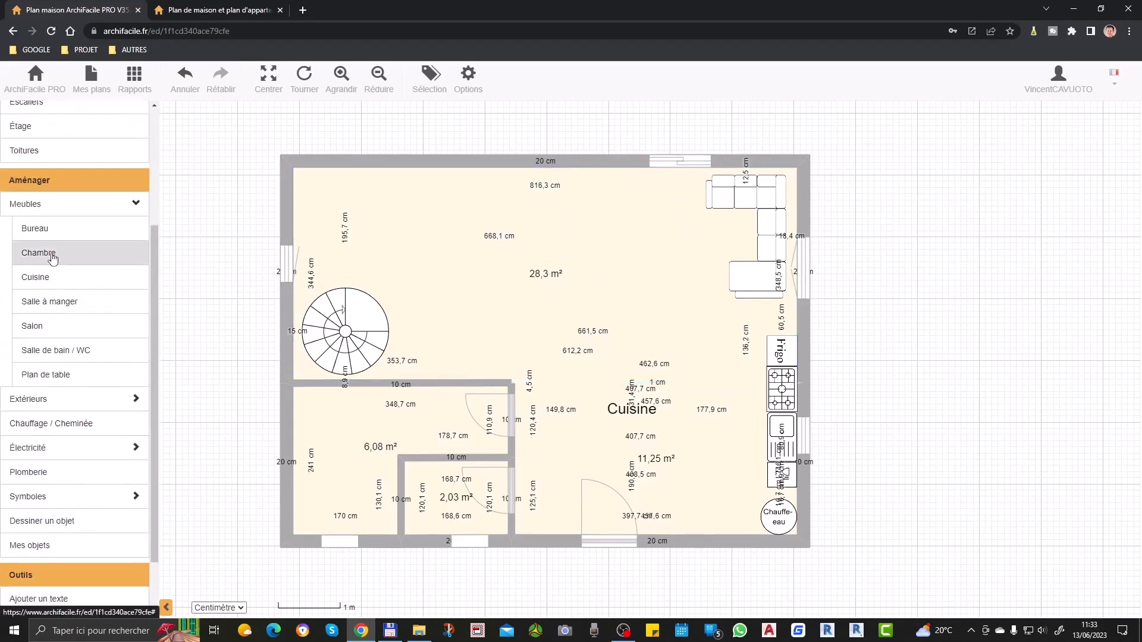
left_click(57, 326)
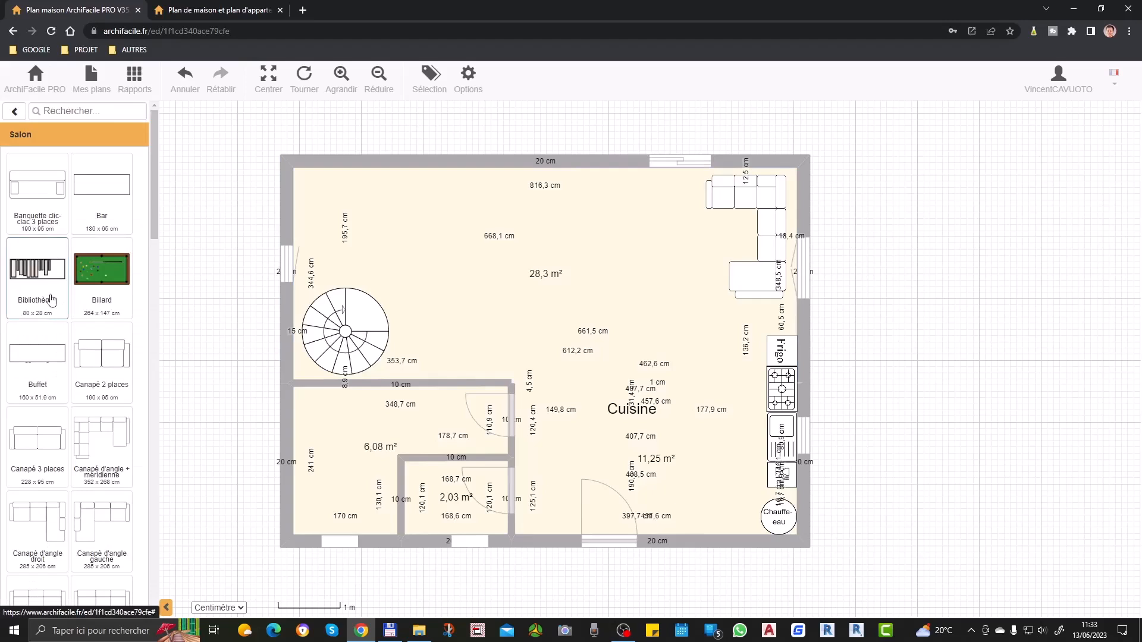
left_click_drag(35, 281, 632, 216)
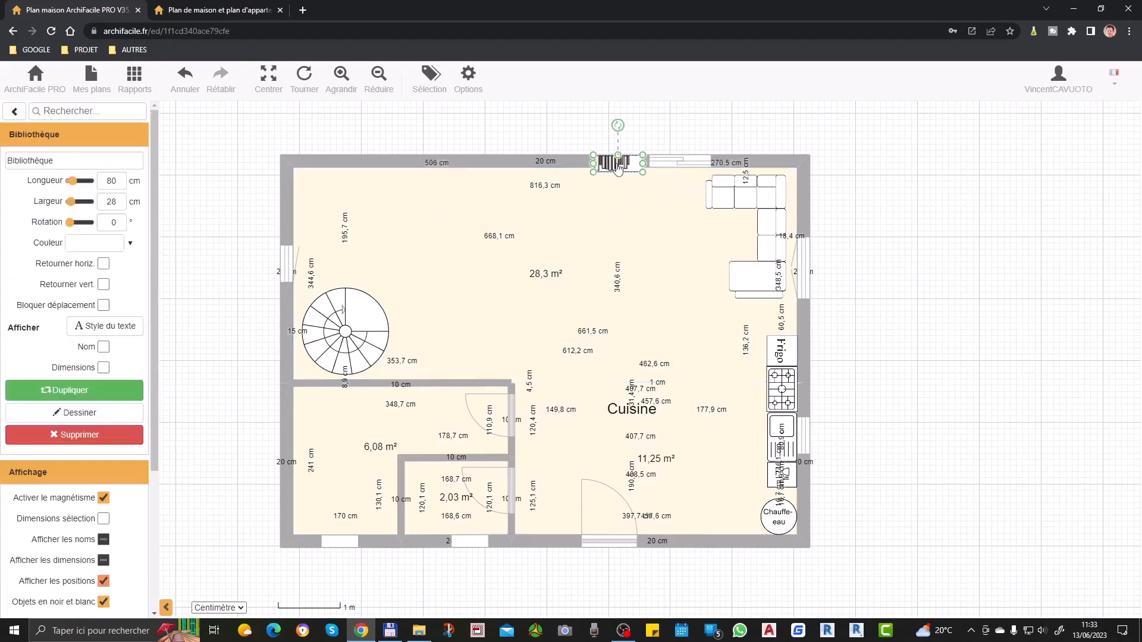
left_click(627, 255)
left_click(224, 355)
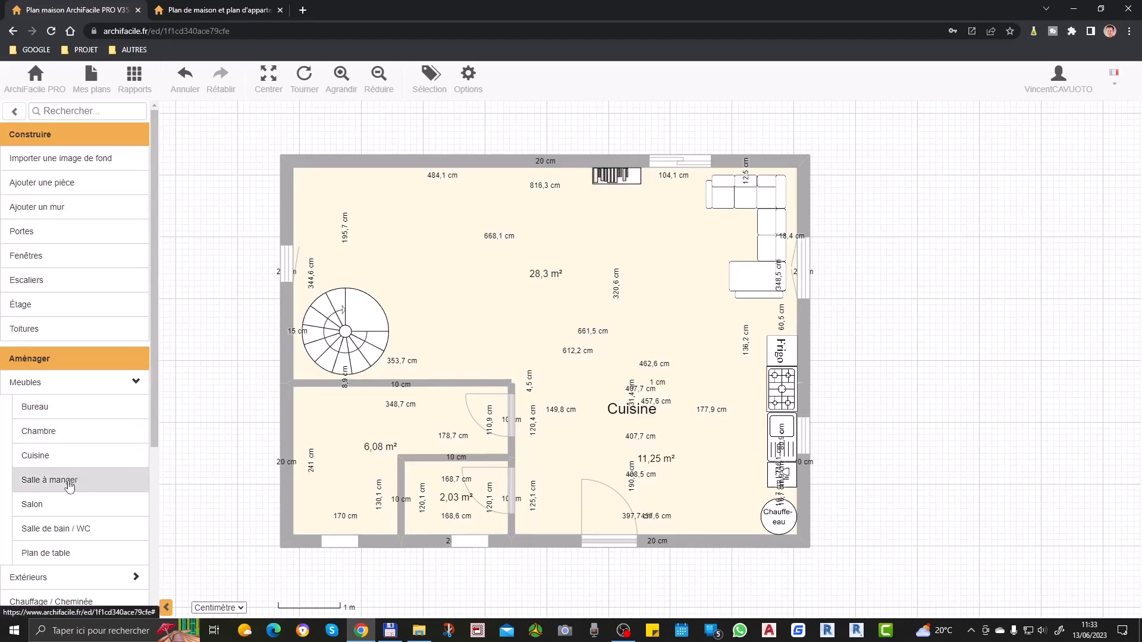
Add a Téléviseur avec meuble to the living room between the bookcase and the corner sofa, sized 109 × 38 cm and rotated 270°.
left_click(68, 505)
scroll(97, 393, "down", 10)
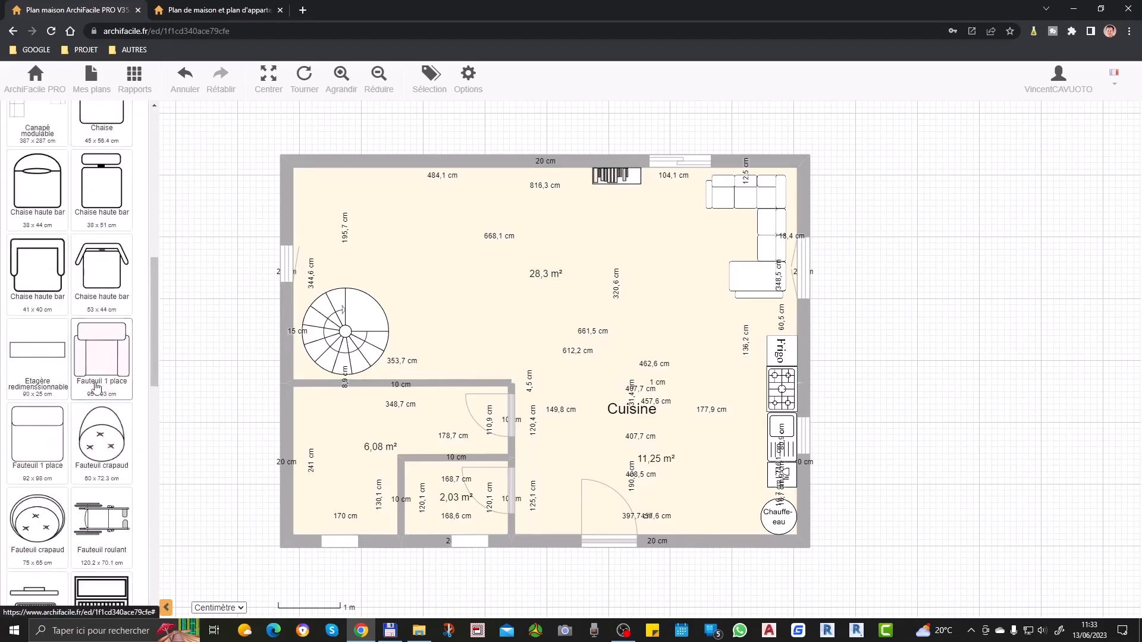
scroll(97, 385, "down", 7)
scroll(70, 233, "down", 8)
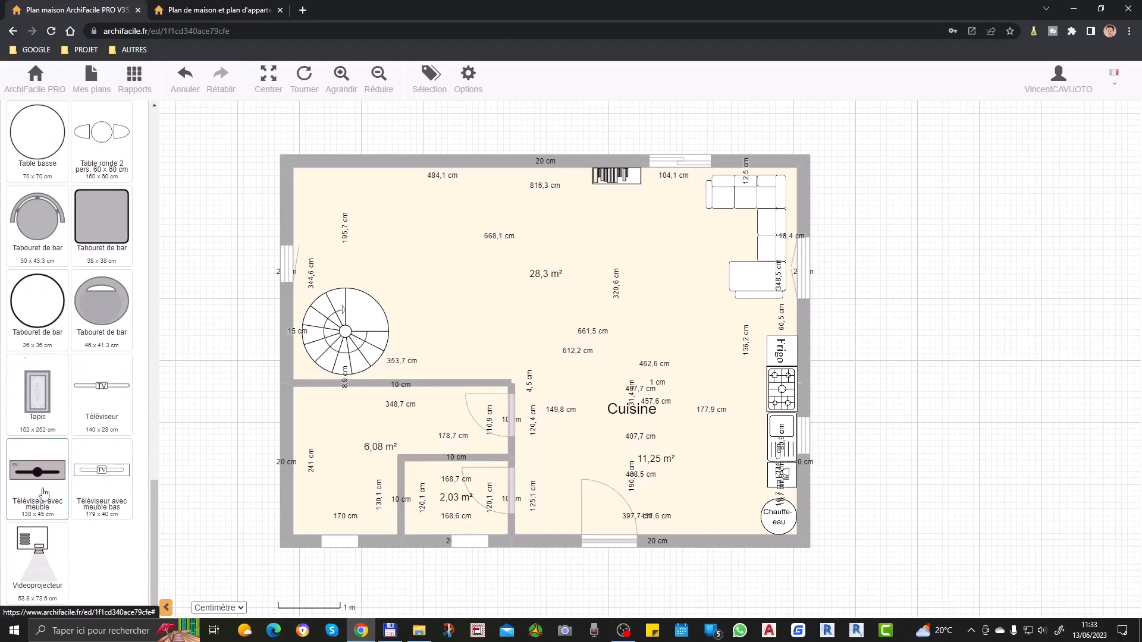
left_click_drag(51, 489, 588, 237)
left_click_drag(573, 189, 664, 271)
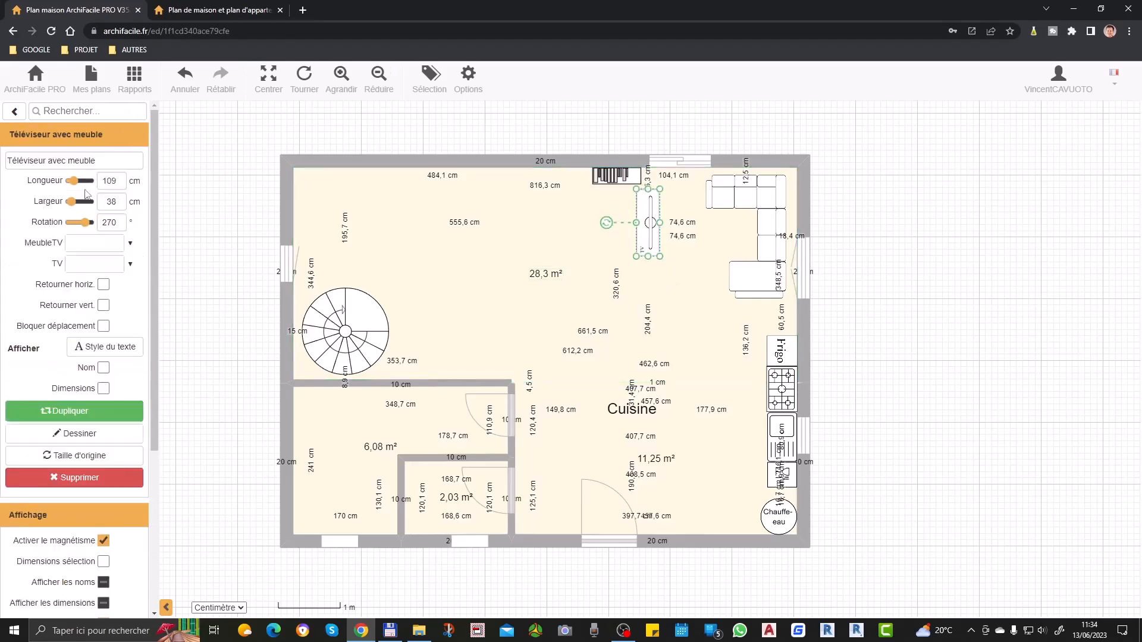
Move the television unit left to about 126,5 cm from the corner sofa, and slide the bookcase left along the upper wall.
left_click_drag(650, 227, 632, 232)
left_click_drag(631, 187, 657, 229)
left_click(685, 356)
left_click_drag(628, 176, 563, 178)
left_click(578, 143)
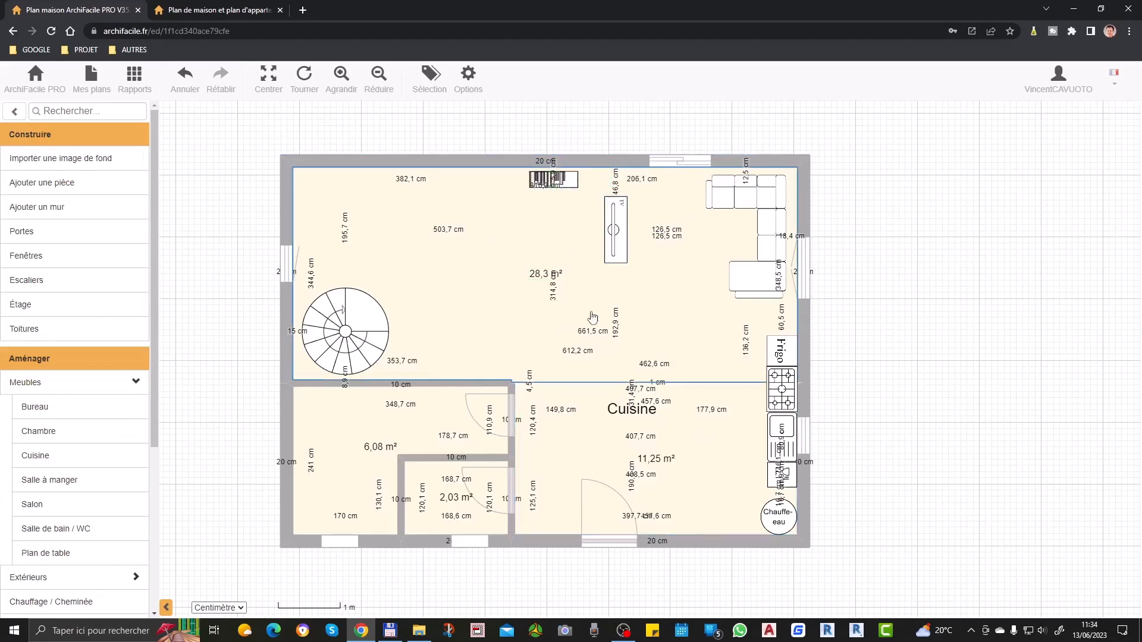
Duplicate the "Cuisine" label and place the copy in the large upper room, to the right of the spiral staircase.
left_click(536, 275)
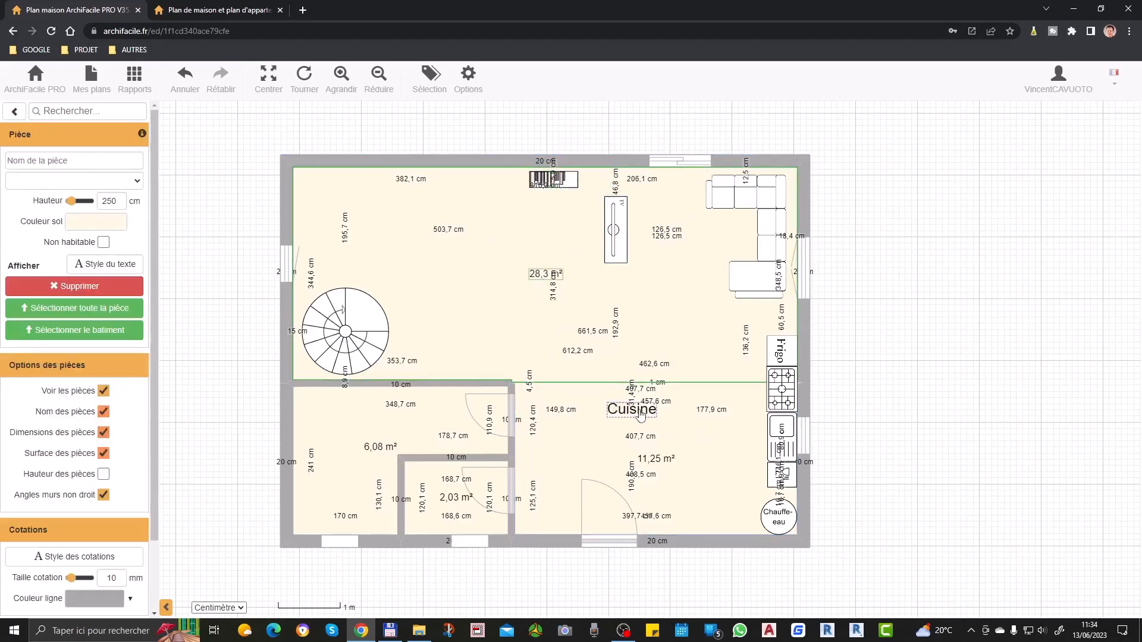
left_click(637, 413)
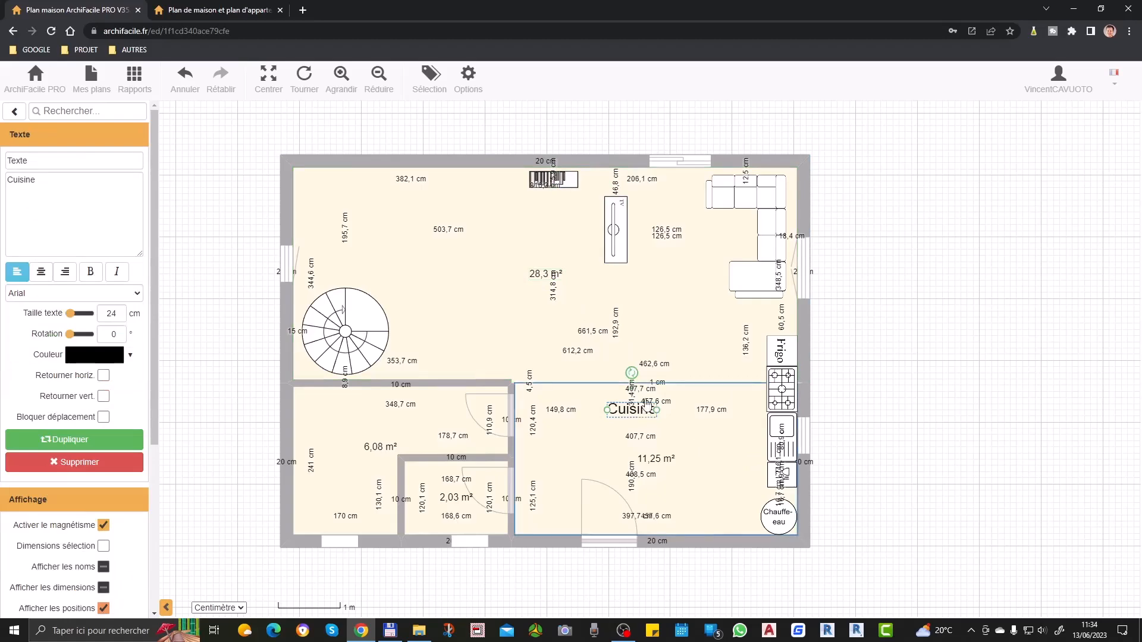
key("ctrl+c")
key("ctrl+v")
left_click_drag(636, 422, 476, 297)
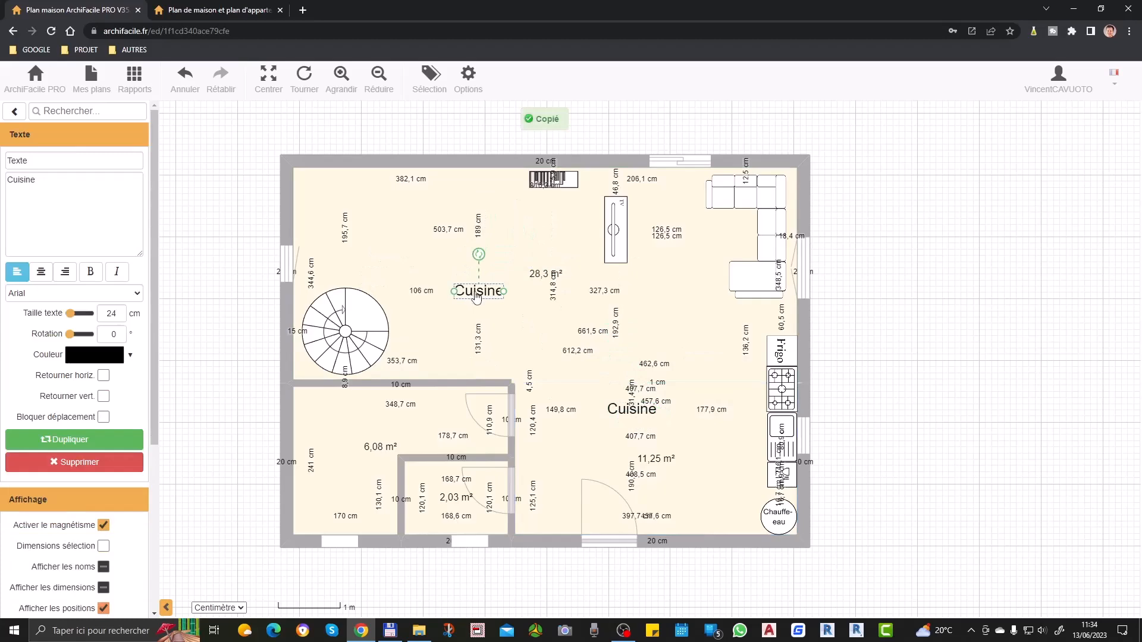
Change the copied label's text to "Salon" and place it between the television unit and the corner sofa's lower end.
left_click(486, 308)
left_click(481, 297)
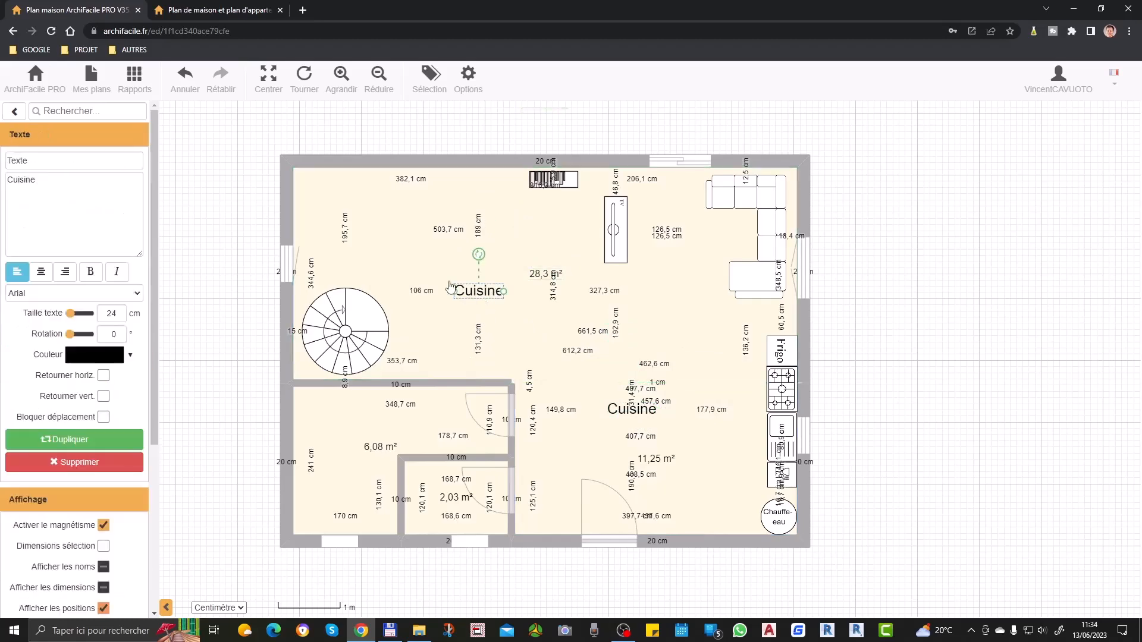
double_click(23, 180)
type("Salon")
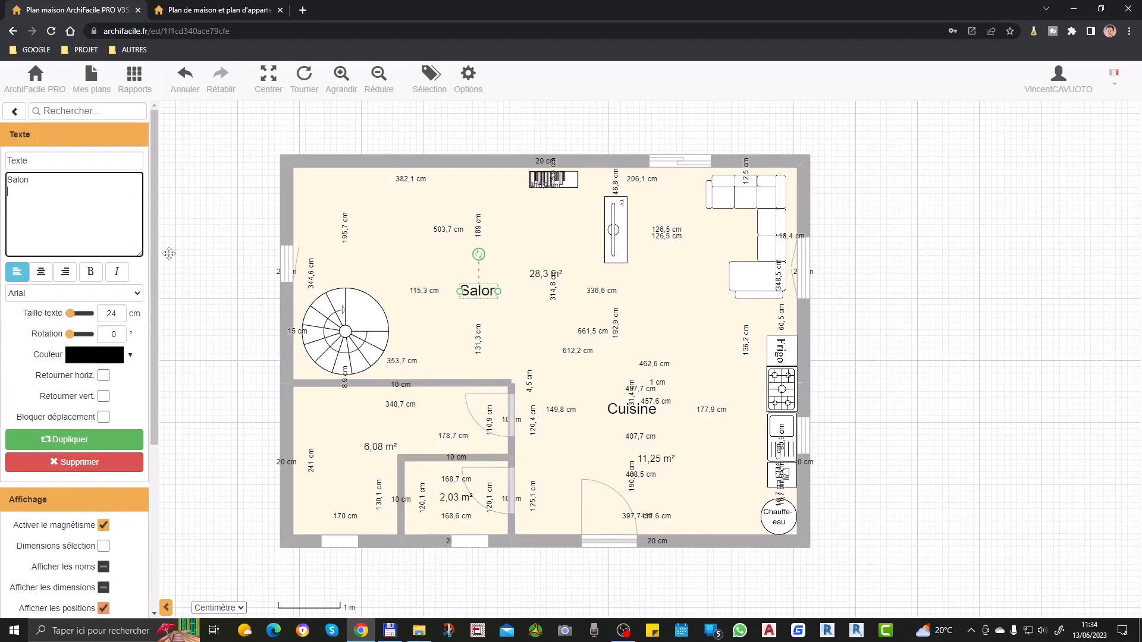
left_click_drag(475, 292, 672, 266)
left_click(982, 345)
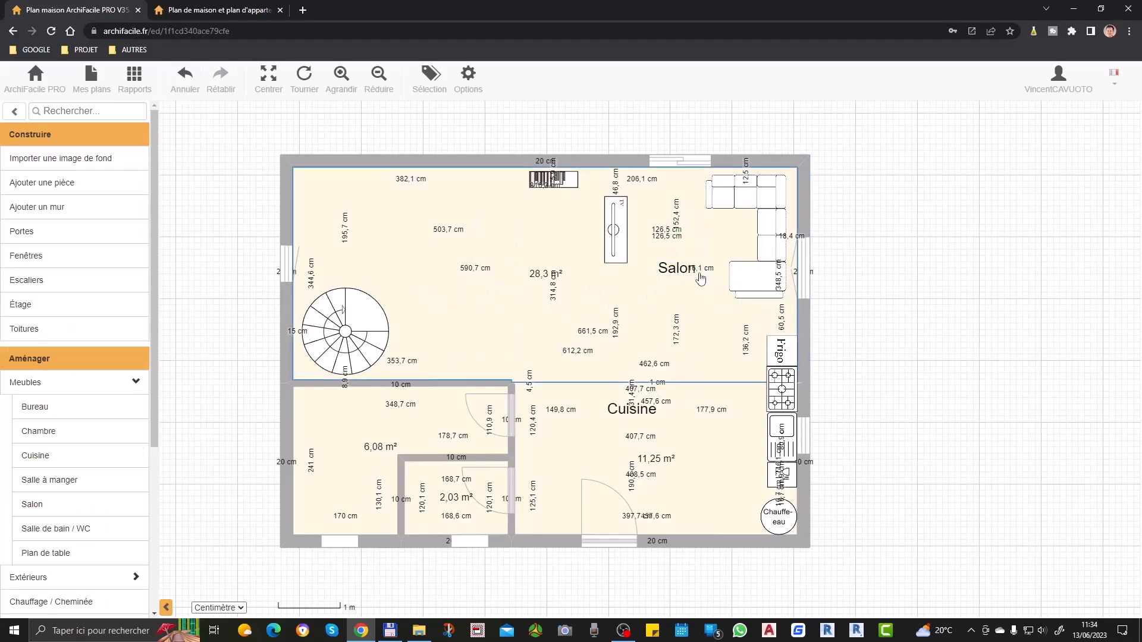
left_click(694, 270)
mouse_move(676, 273)
left_mouse_down()
mouse_move(665, 270)
mouse_move(673, 277)
left_mouse_up()
left_click(957, 333)
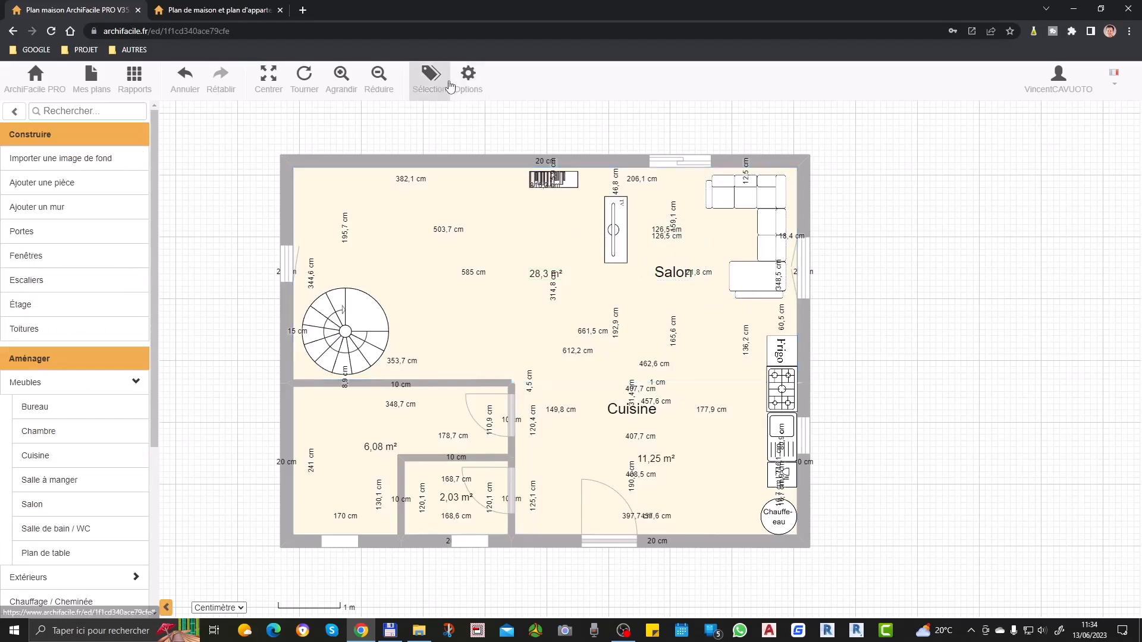
Turn off the plan's dimension display (Voir les cotations).
left_click(468, 81)
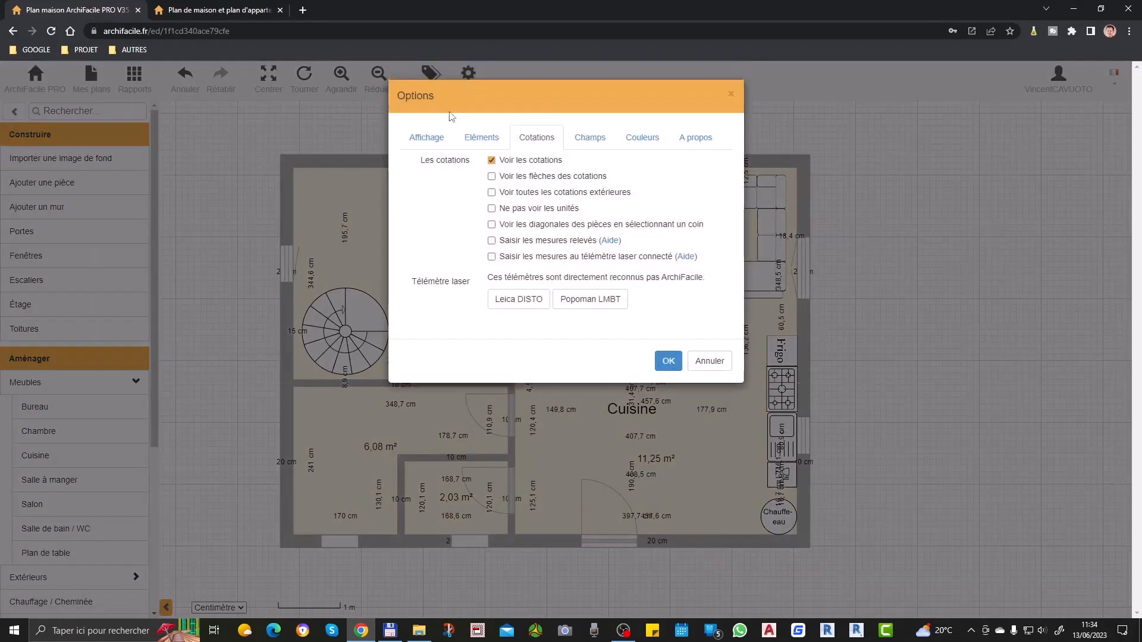
left_click(668, 359)
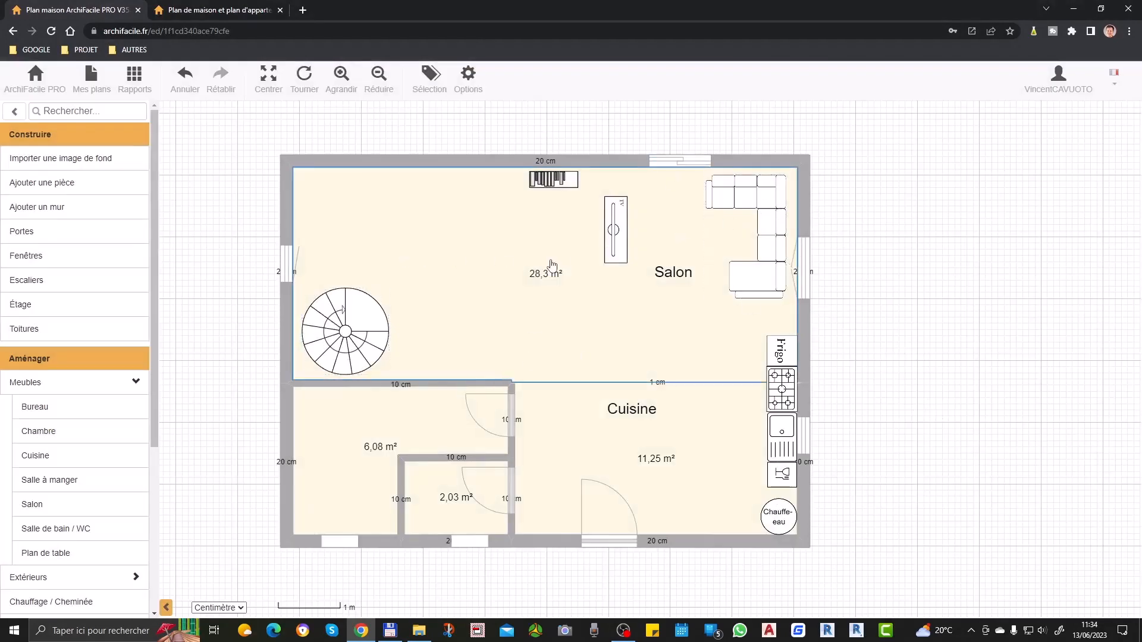
left_click(588, 348)
left_click(1052, 383)
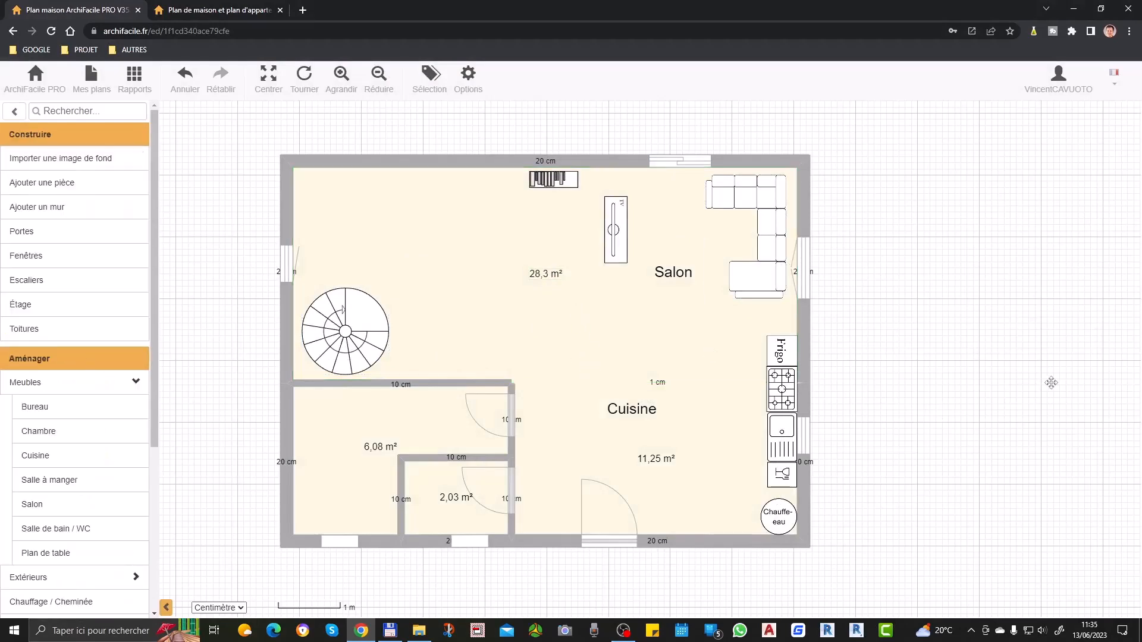
Review the Eléments, Cotations, Champs and Couleurs options for settings that control which annotations appear on the plan.
left_click(469, 78)
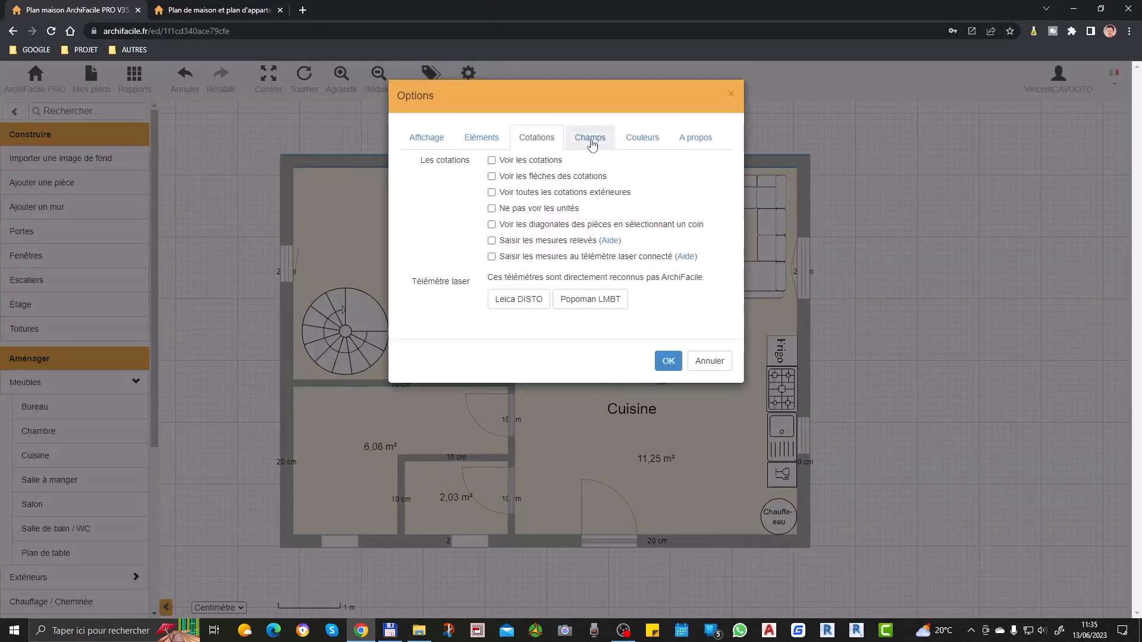
left_click(587, 145)
left_click(536, 138)
left_click(481, 138)
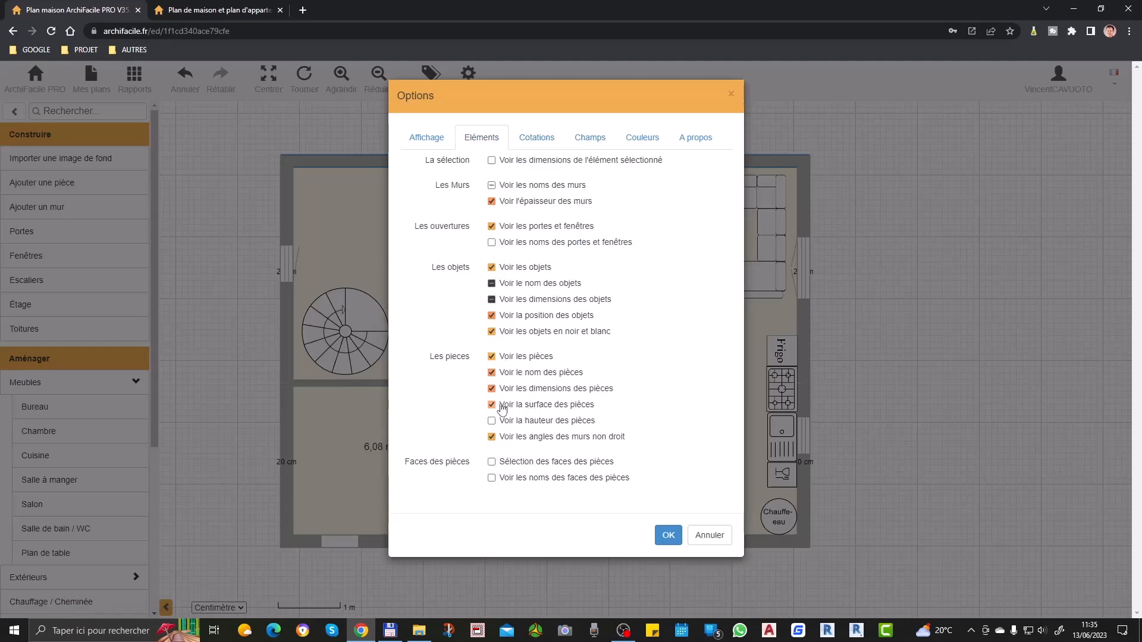
left_click(511, 135)
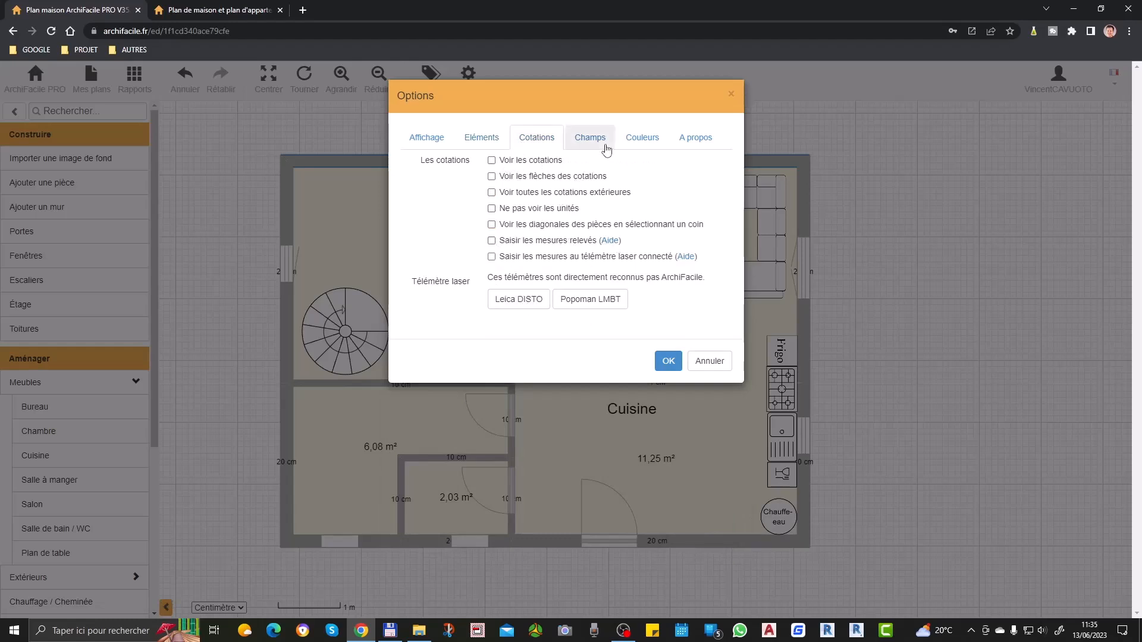
left_click(606, 148)
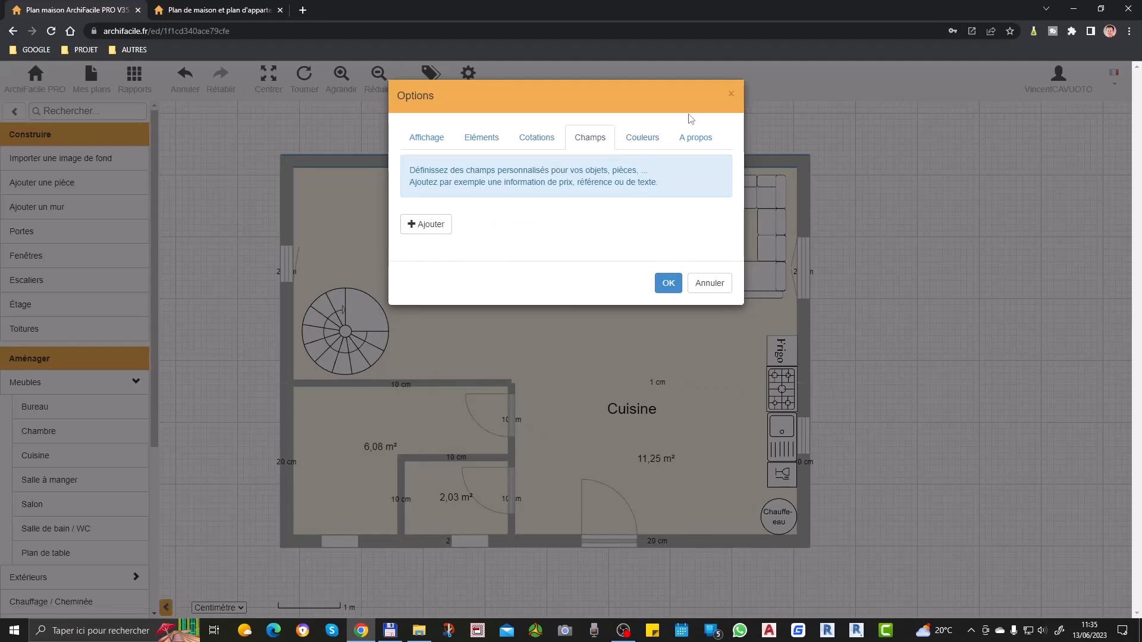
left_click(640, 138)
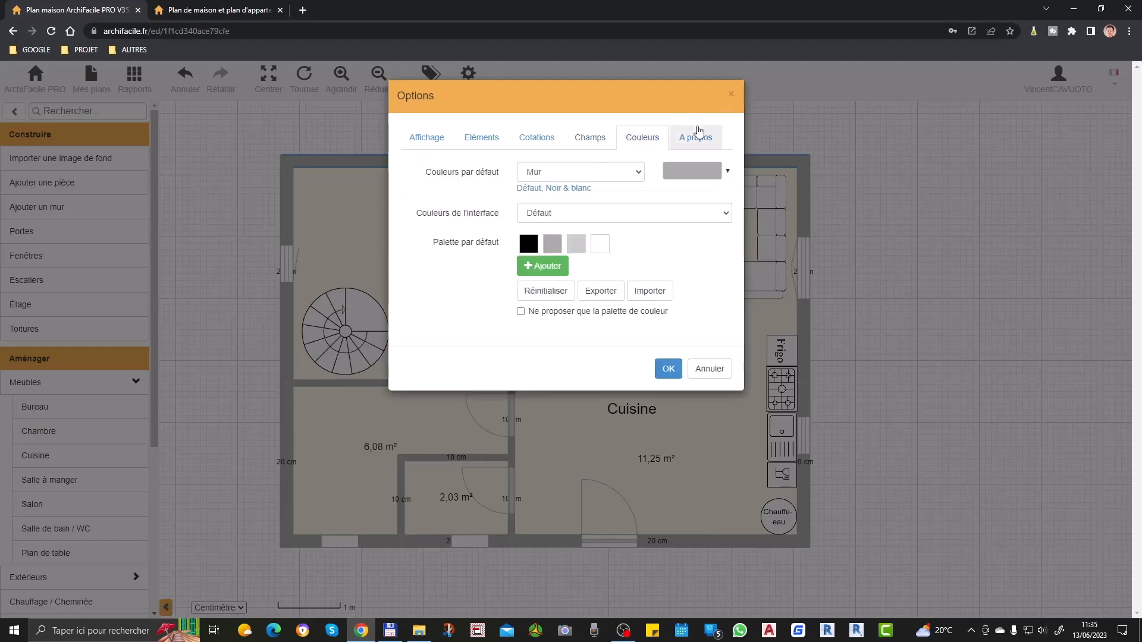
left_click(478, 138)
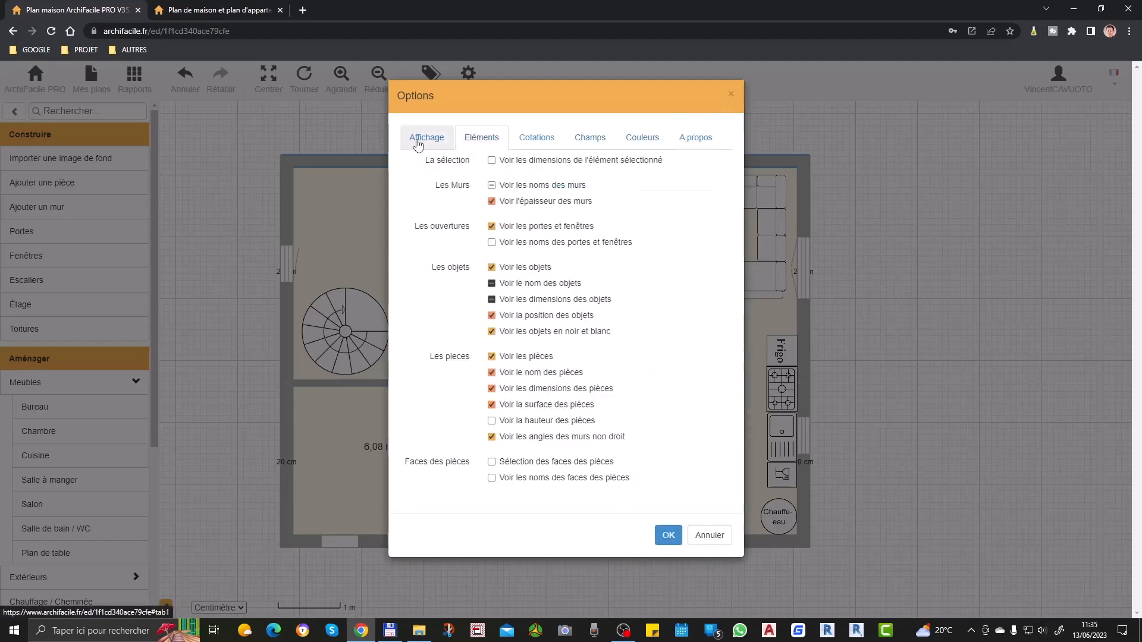
left_click(418, 143)
left_click(539, 138)
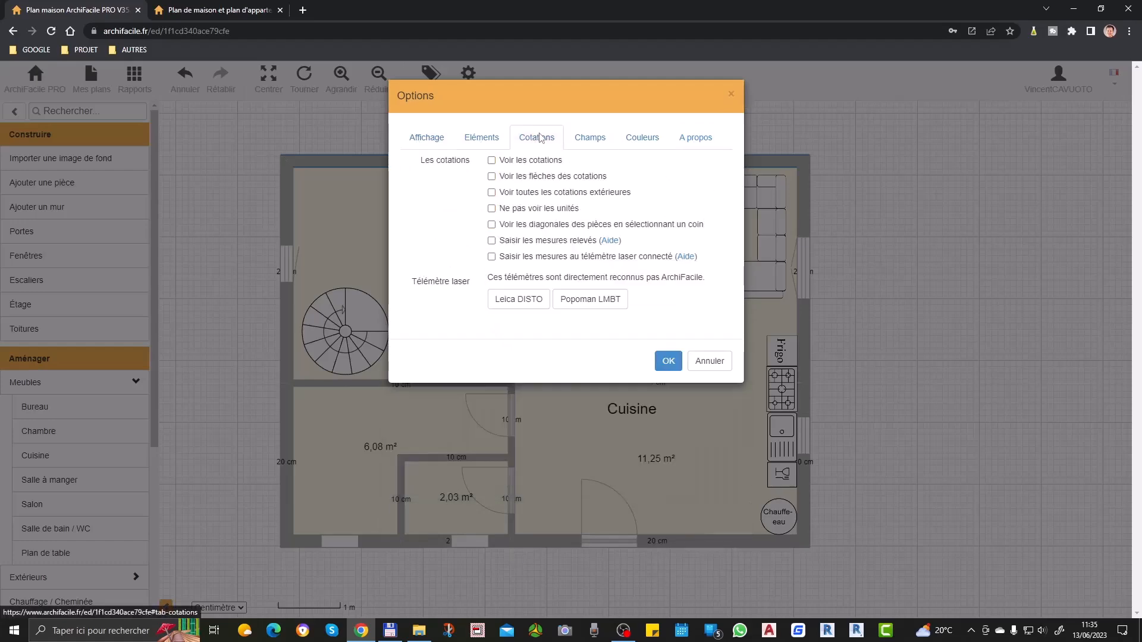
left_click(491, 138)
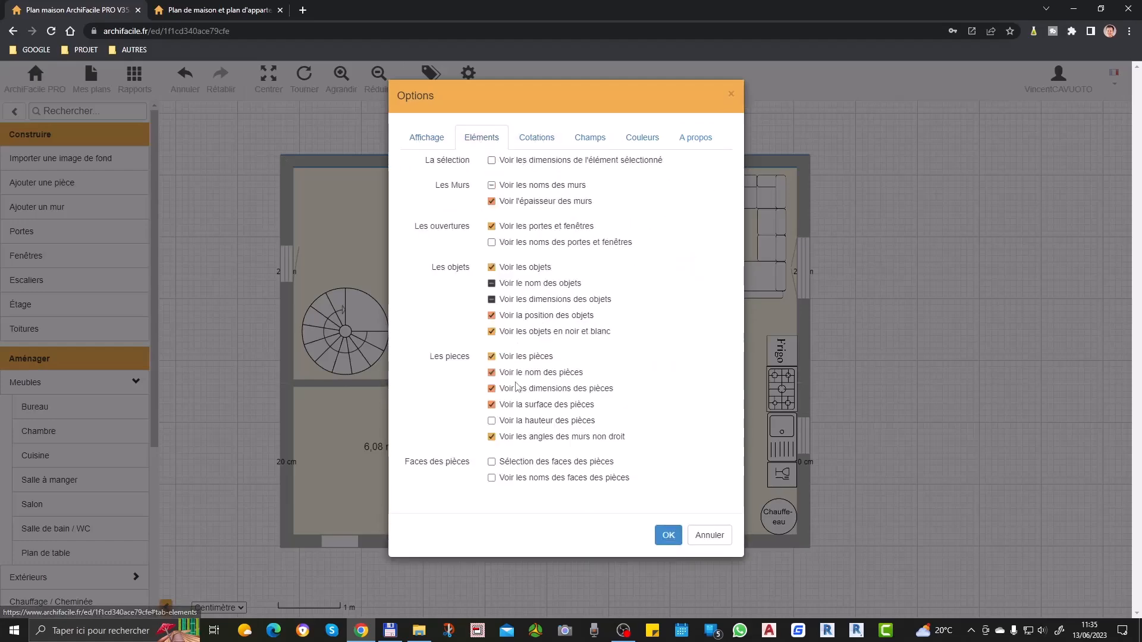
left_click(669, 534)
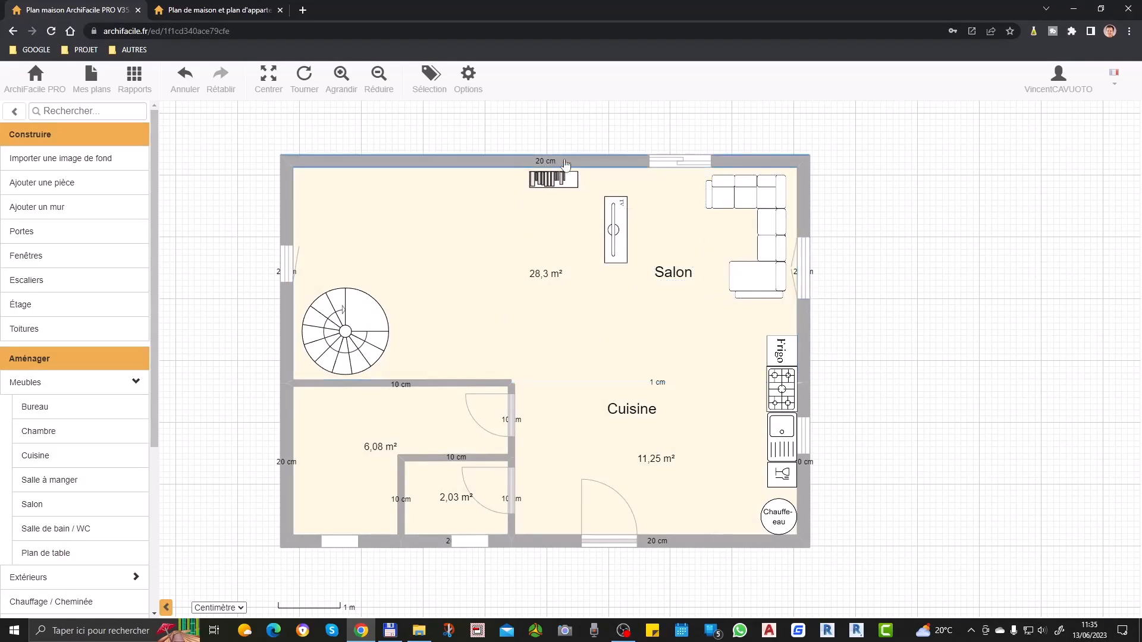
Hide the wall thickness labels (Épaisseur des murs) through the upper wall's properties.
left_click(566, 164)
scroll(107, 519, "down", 3)
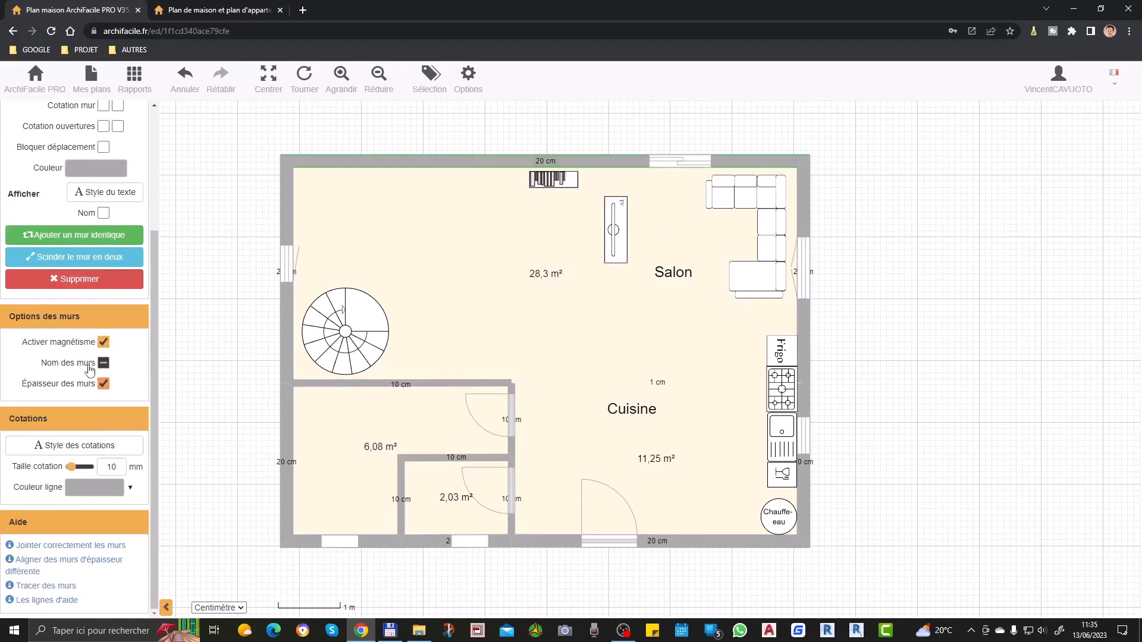
left_click(104, 384)
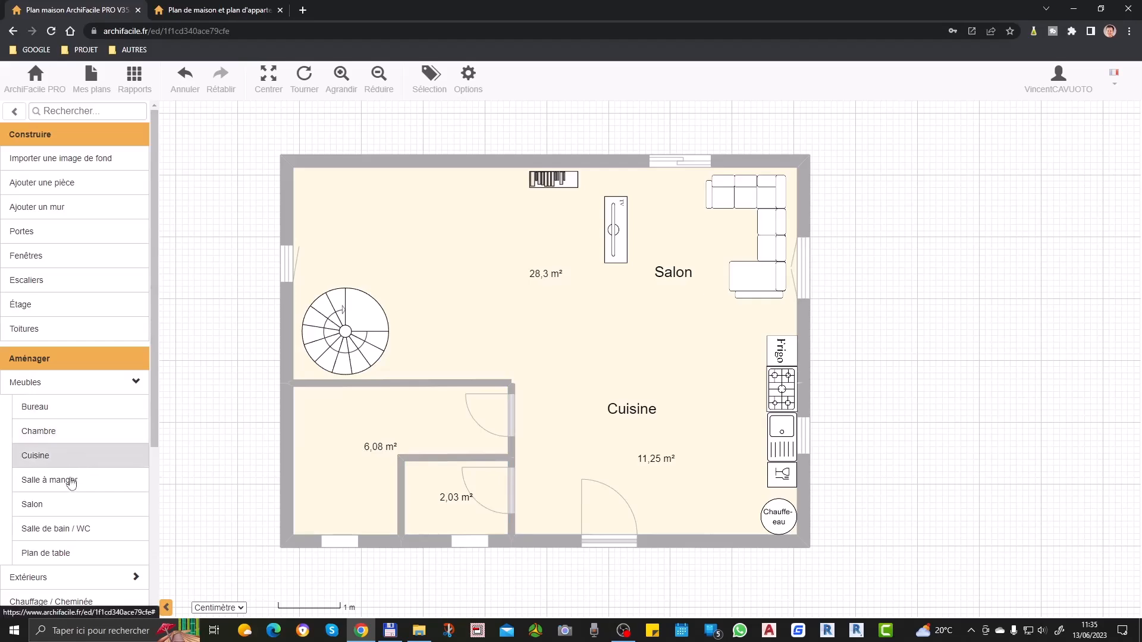
Add a WC petite taille (39 × 65 cm), rotated 270°, against the left wall of the small 2,03 m² room.
left_click(81, 531)
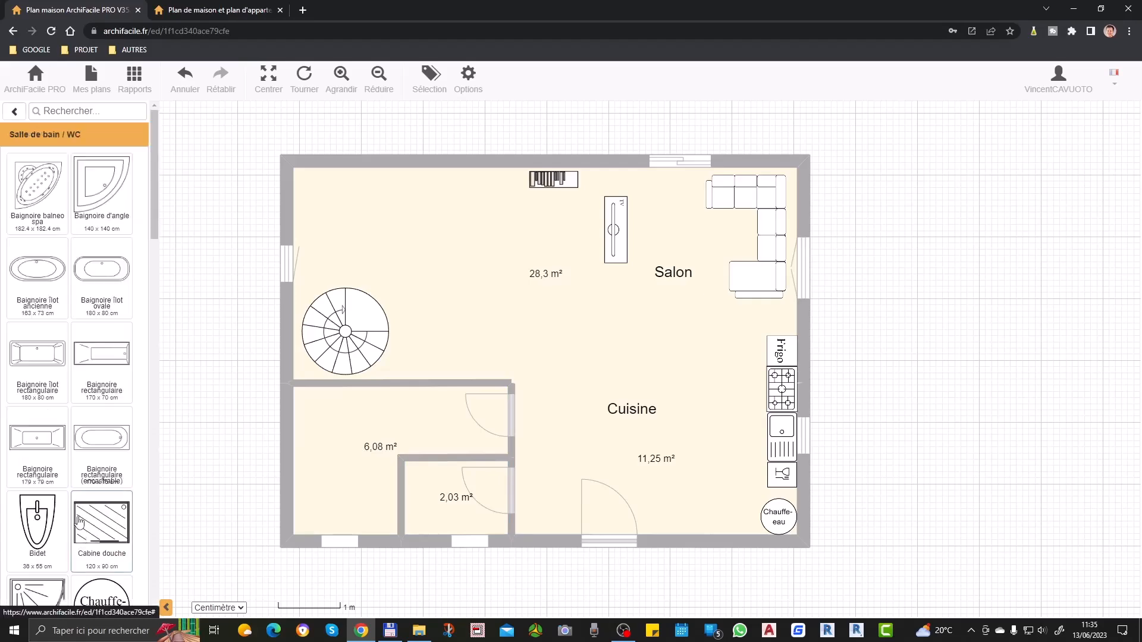
scroll(81, 511, "down", 6)
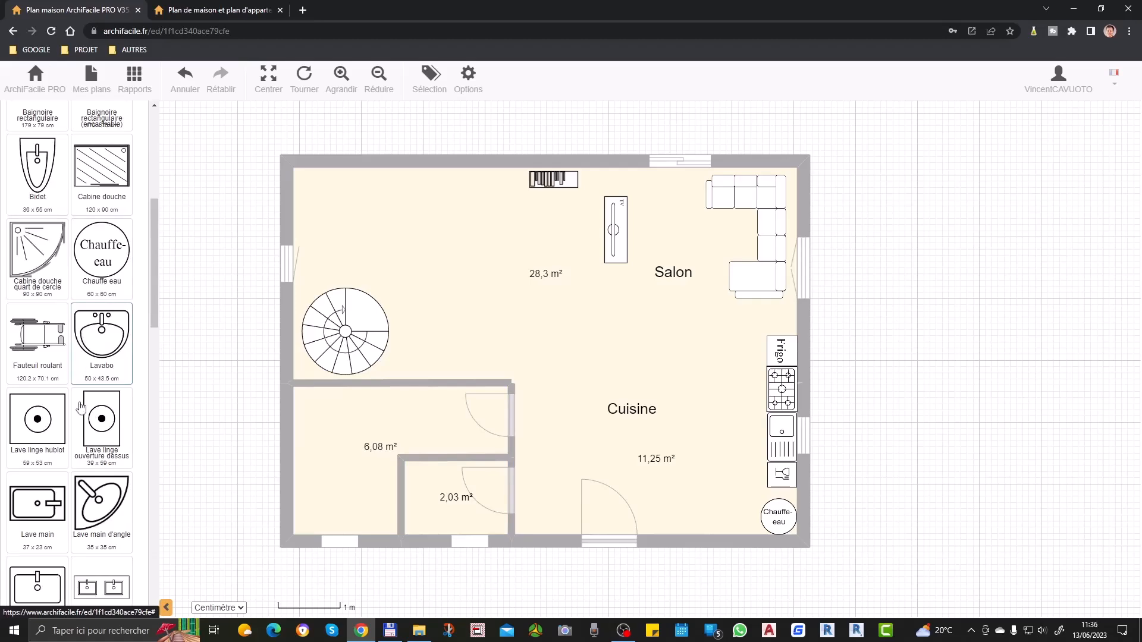
scroll(81, 410, "down", 10)
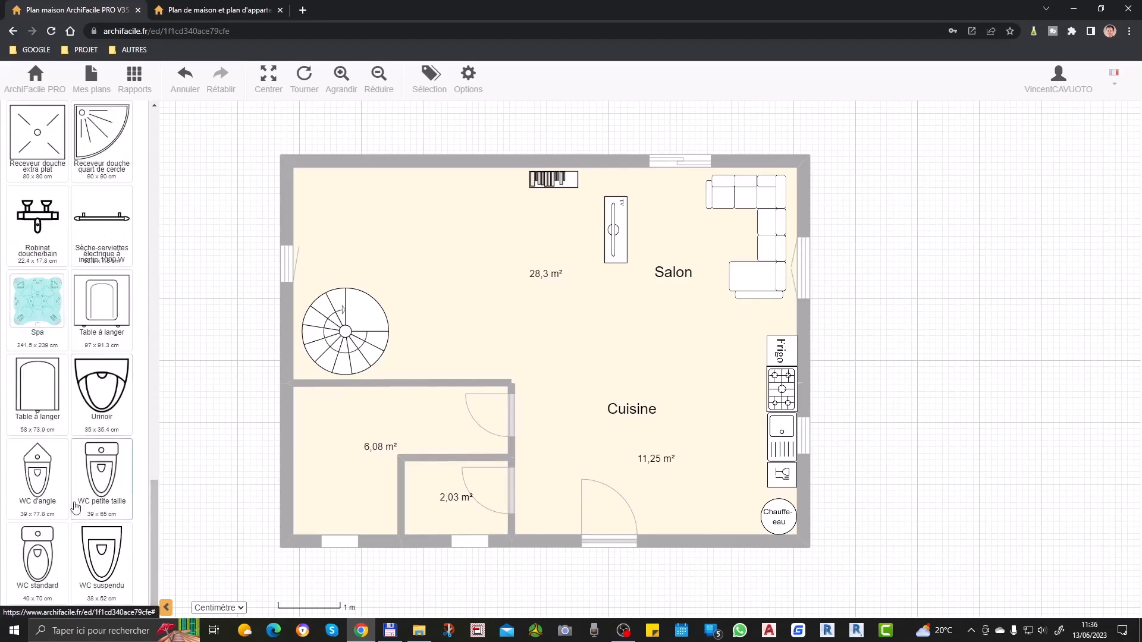
left_click_drag(92, 483, 317, 475)
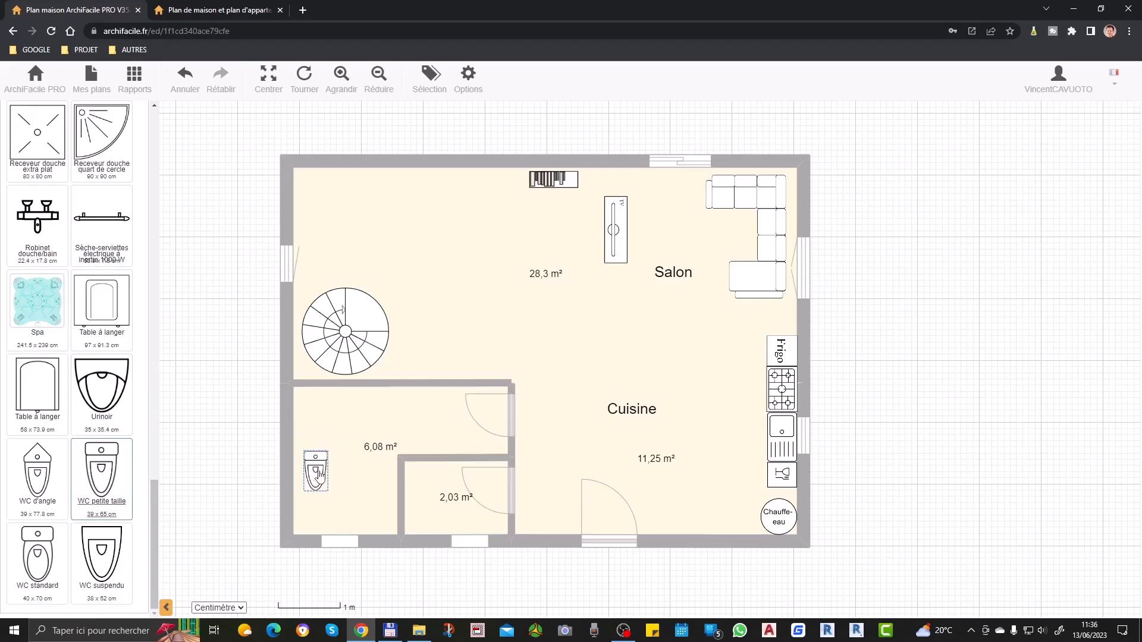
left_click(320, 475)
left_click_drag(316, 421, 424, 505)
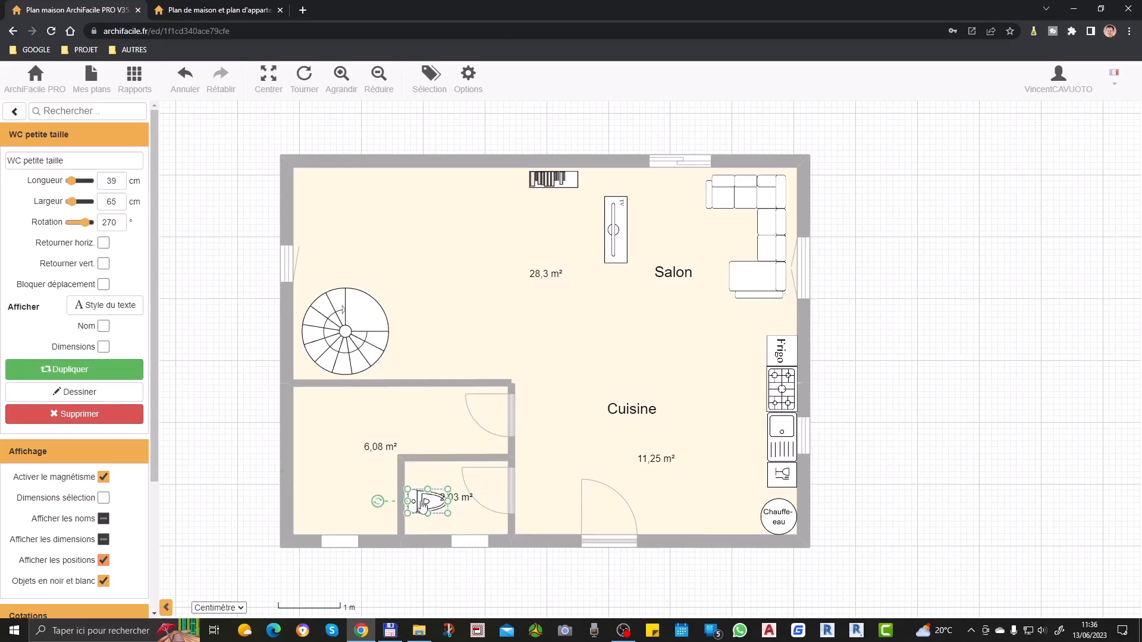
left_click(250, 488)
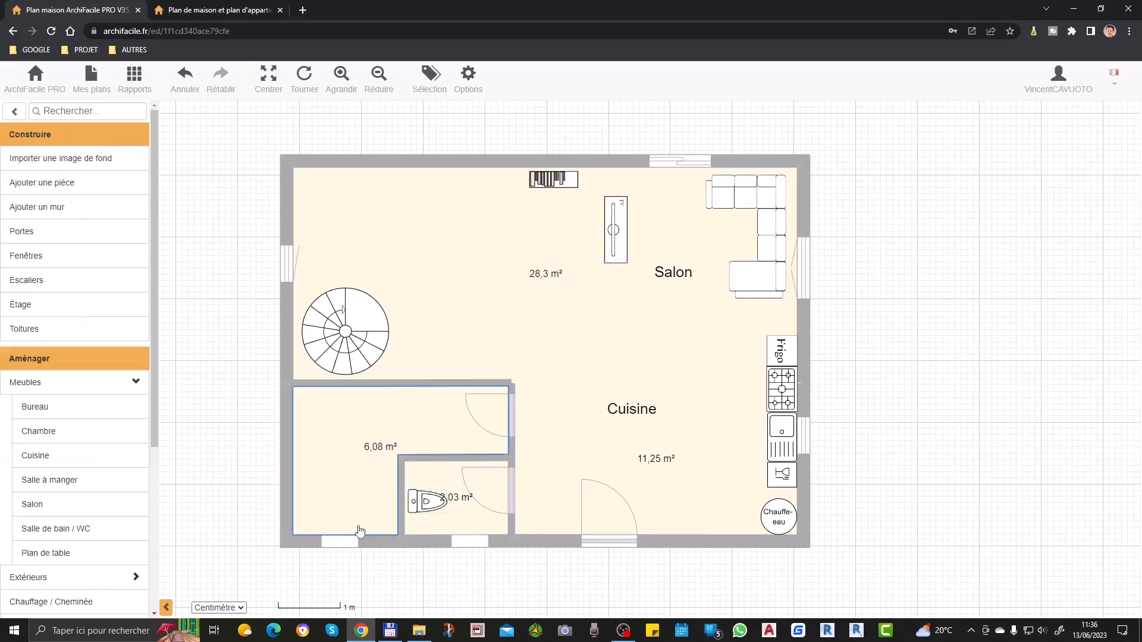
Nudge the toilet slightly down along the left wall of its small room.
scroll(380, 526, "up", 3)
left_click(428, 490)
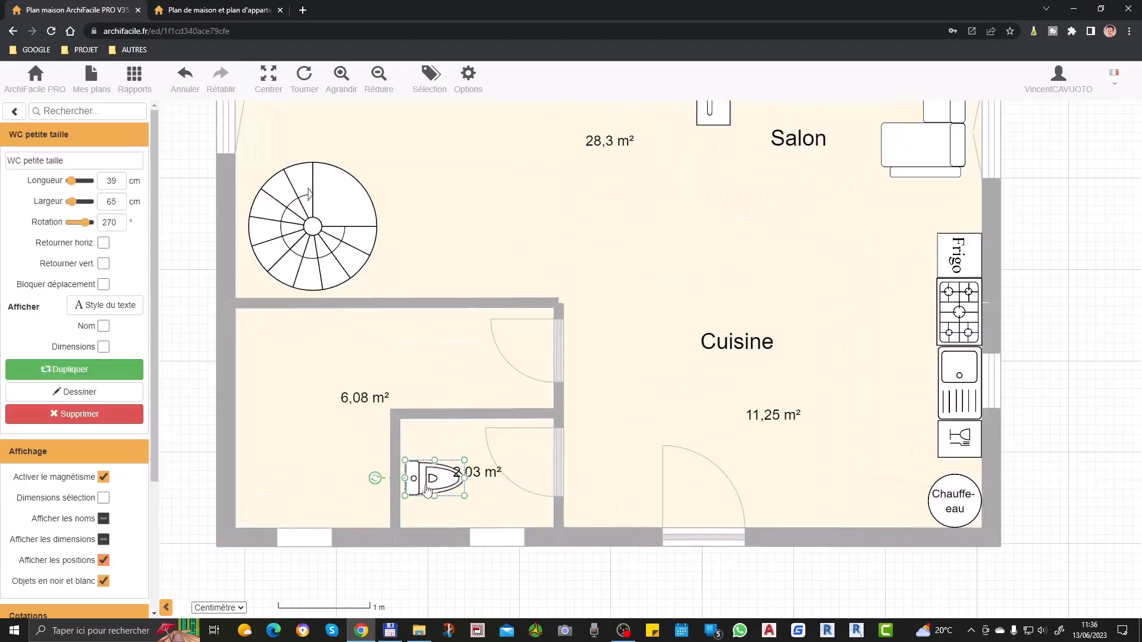
left_click_drag(427, 490, 423, 489)
left_click(335, 499)
left_click(448, 493)
left_click_drag(425, 481, 430, 485)
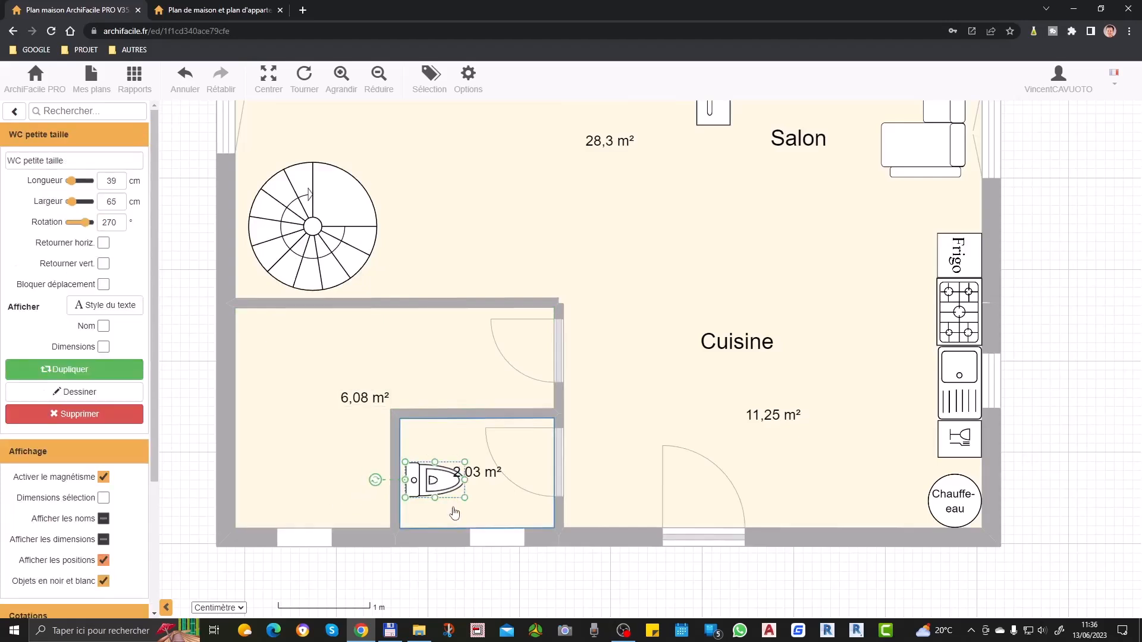
left_click(455, 514)
scroll(443, 441, "down", 3)
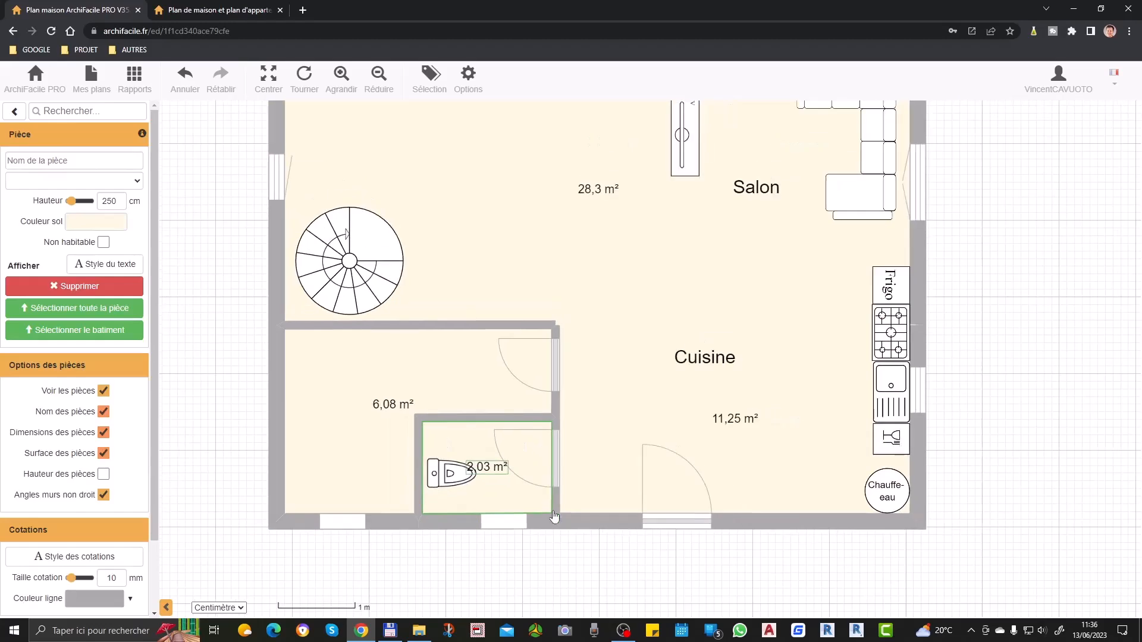
scroll(926, 461, "up", 2)
left_click(1003, 431)
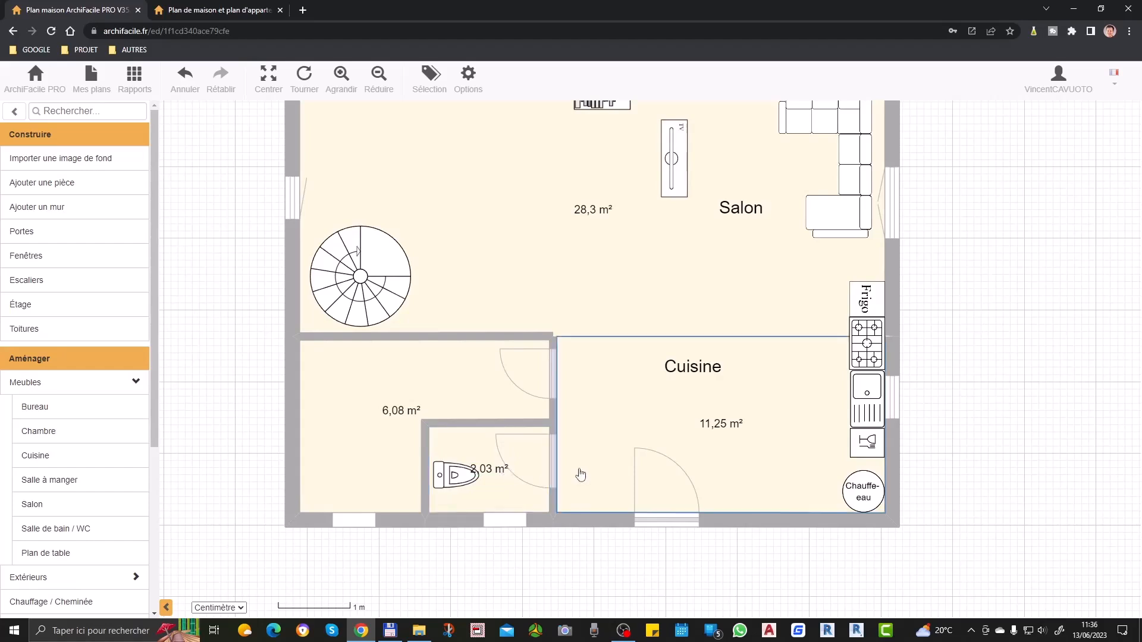
Add a Baignoire d'angle (140 × 140 cm), rotated 270°, in the lower-left corner of the 6,08 m² room.
left_click(535, 457)
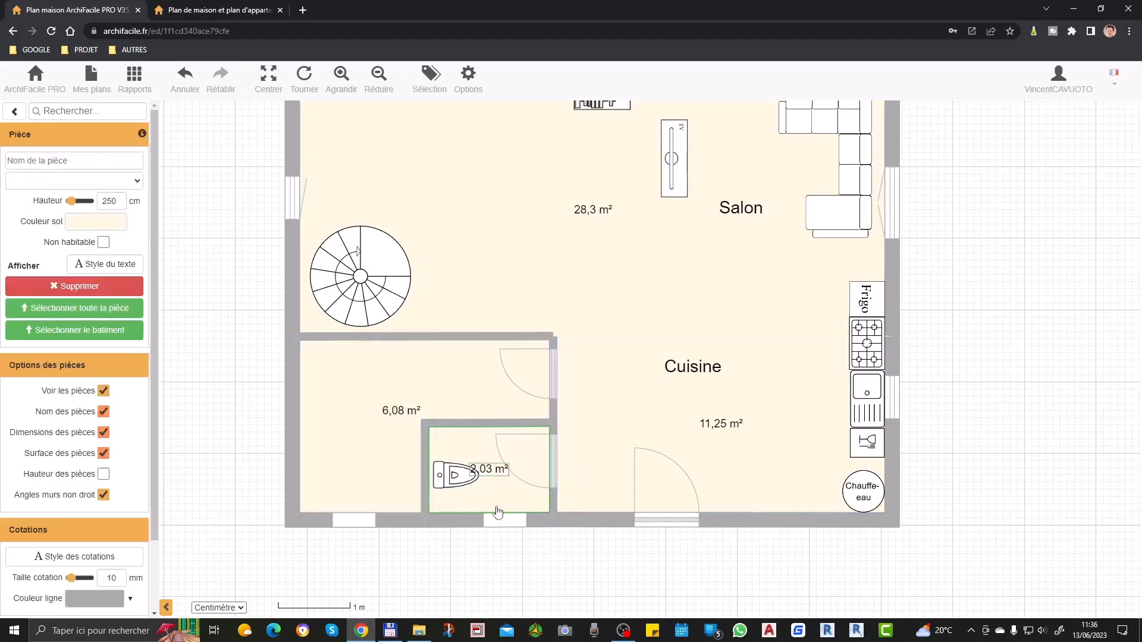
left_click(228, 374)
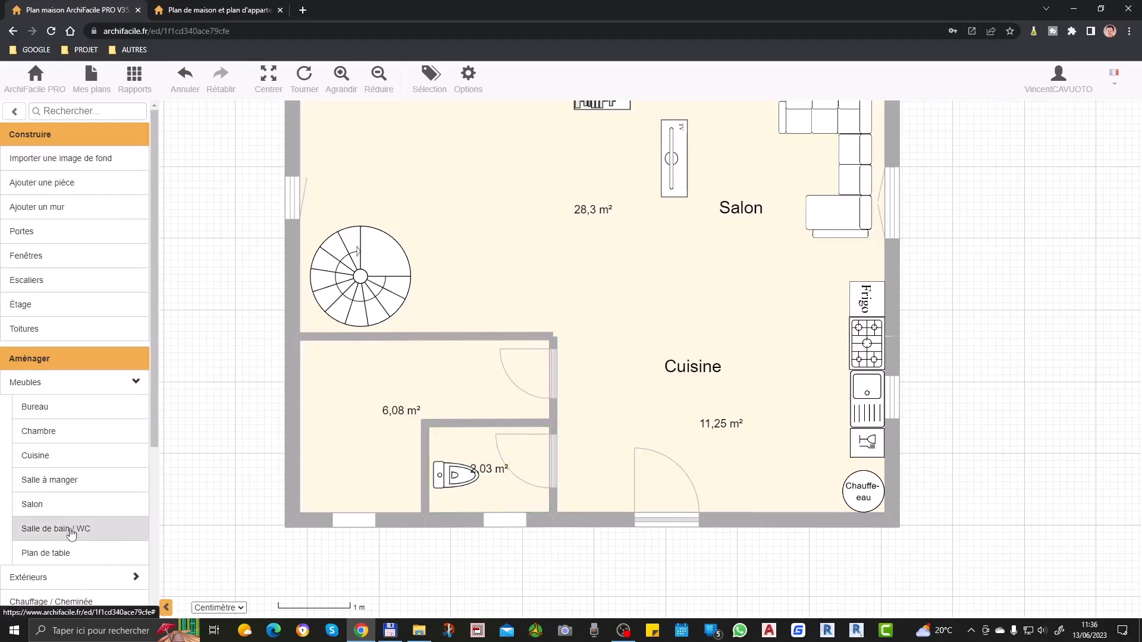
left_click(67, 529)
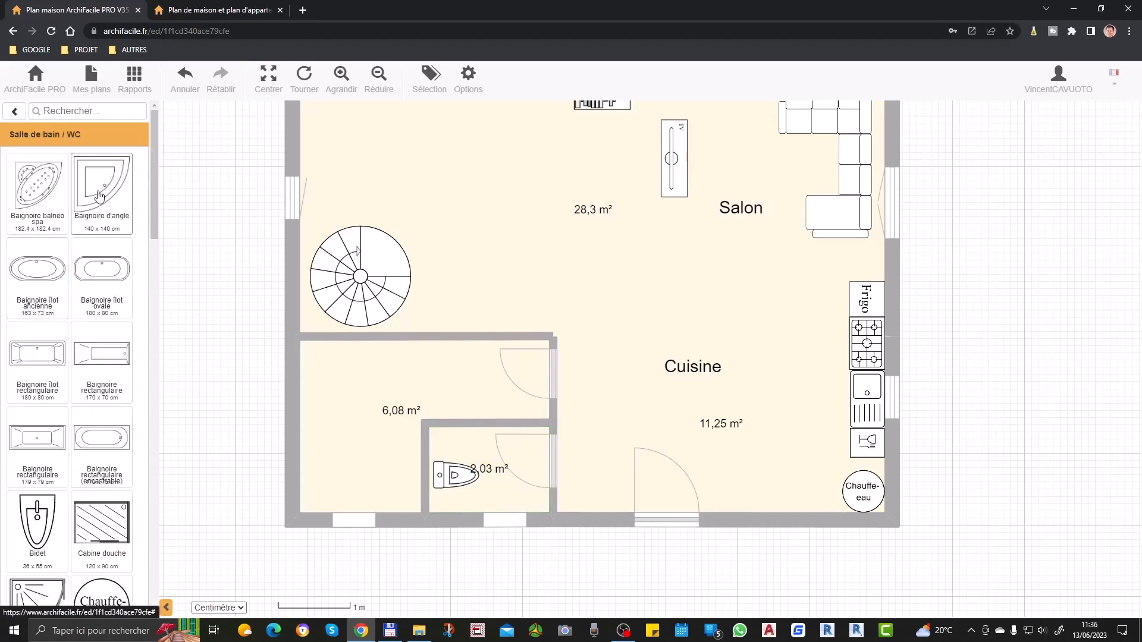
left_click_drag(99, 196, 326, 500)
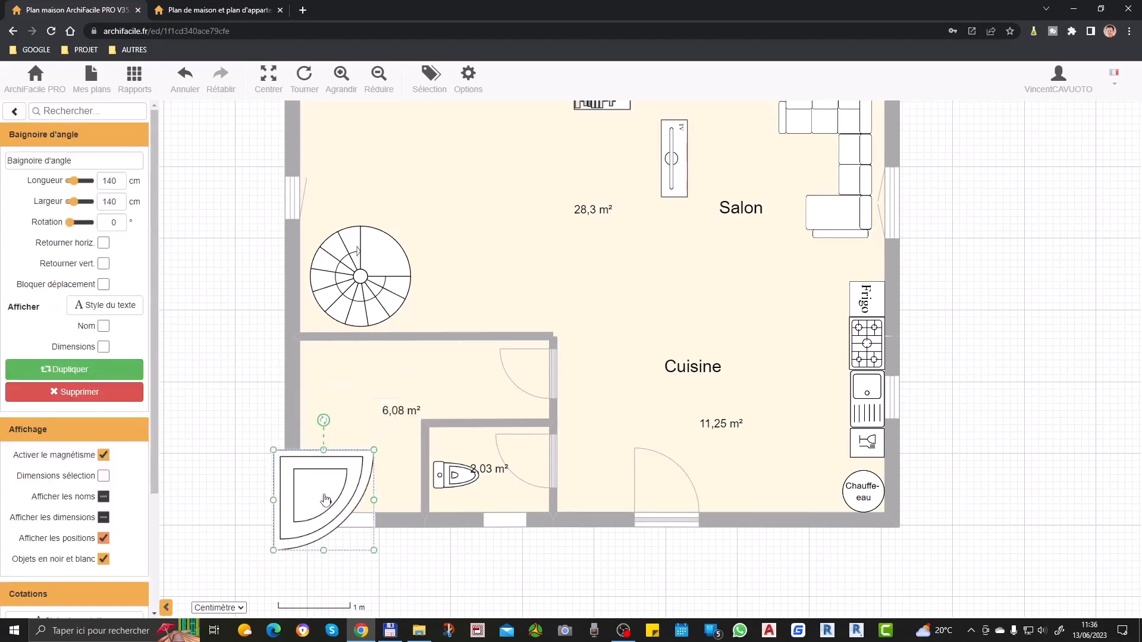
left_click_drag(323, 433, 351, 434)
left_click(413, 387)
left_click_drag(417, 454, 438, 406)
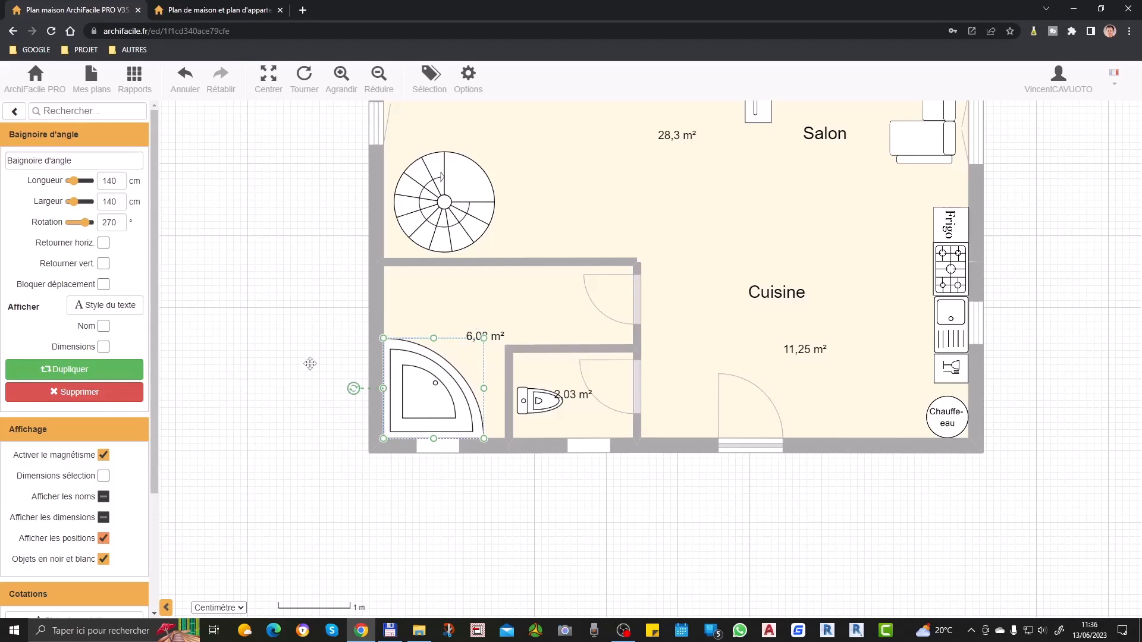
left_click(310, 364)
Shrink the corner bathtub proportionally, keeping it fitted into the lower-left corner of the 6,08 m² room.
left_click(418, 417)
left_click_drag(480, 334, 452, 370)
left_click(221, 293)
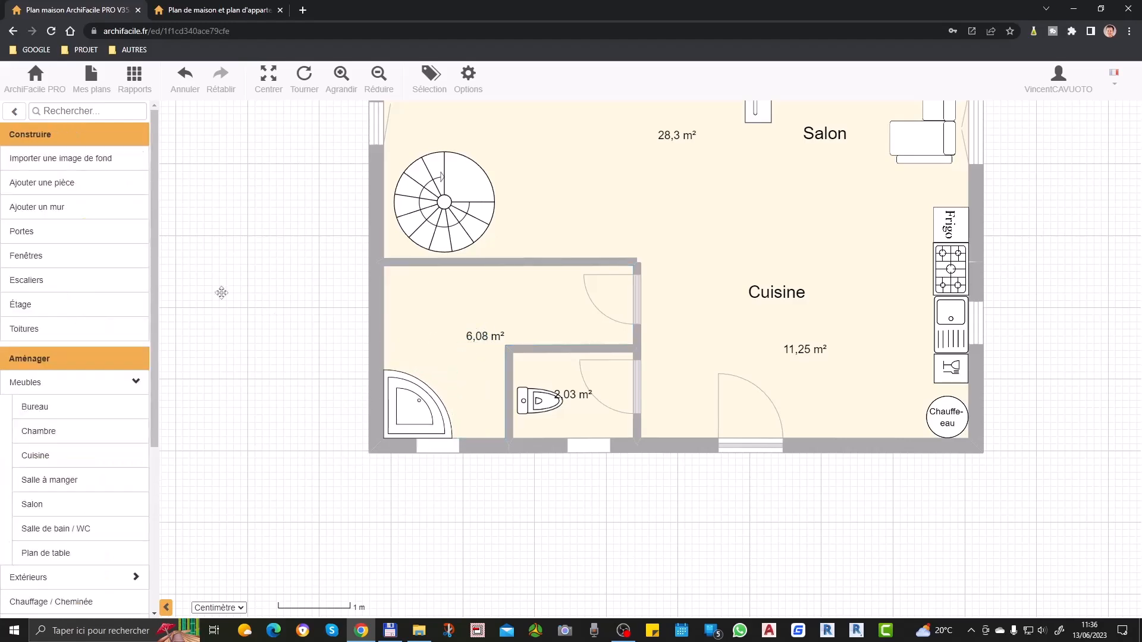
Add a Lave main d'angle (35 × 35 cm) to the 6,08 m² room above the bathtub and rotate it 180°.
left_click(104, 529)
scroll(86, 407, "down", 5)
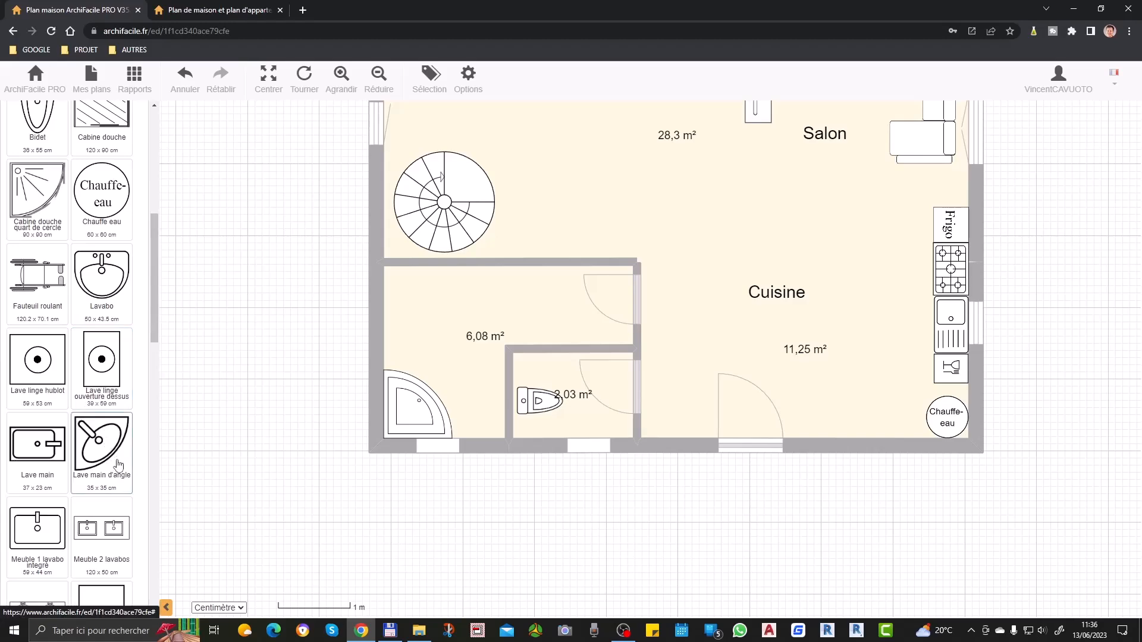
left_click_drag(101, 456, 439, 321)
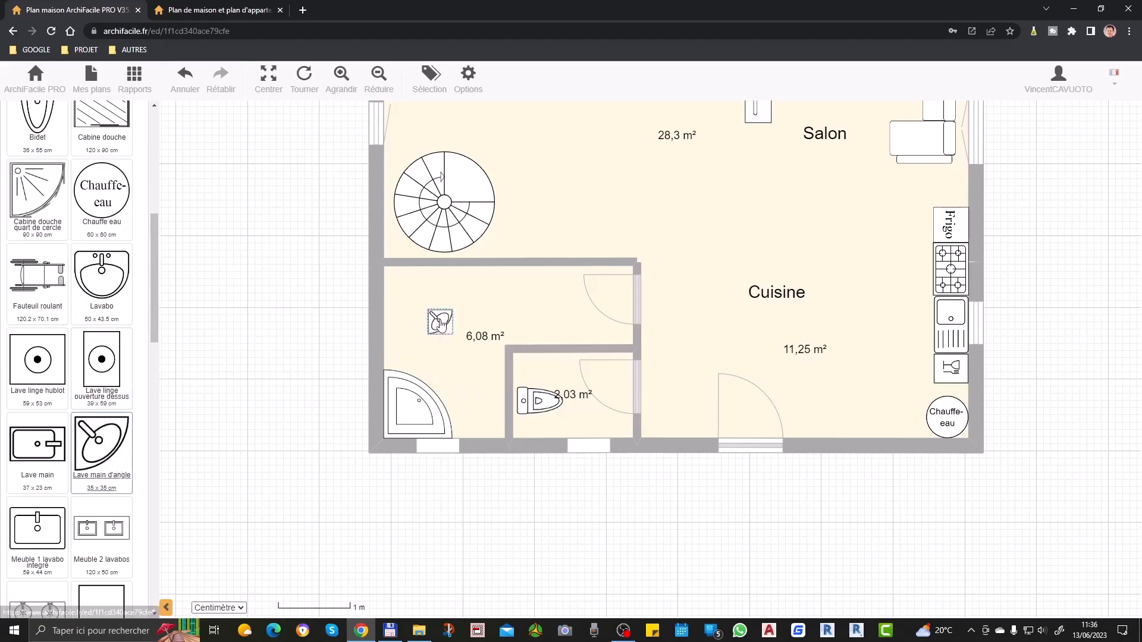
left_click_drag(440, 279, 431, 416)
left_click(482, 378)
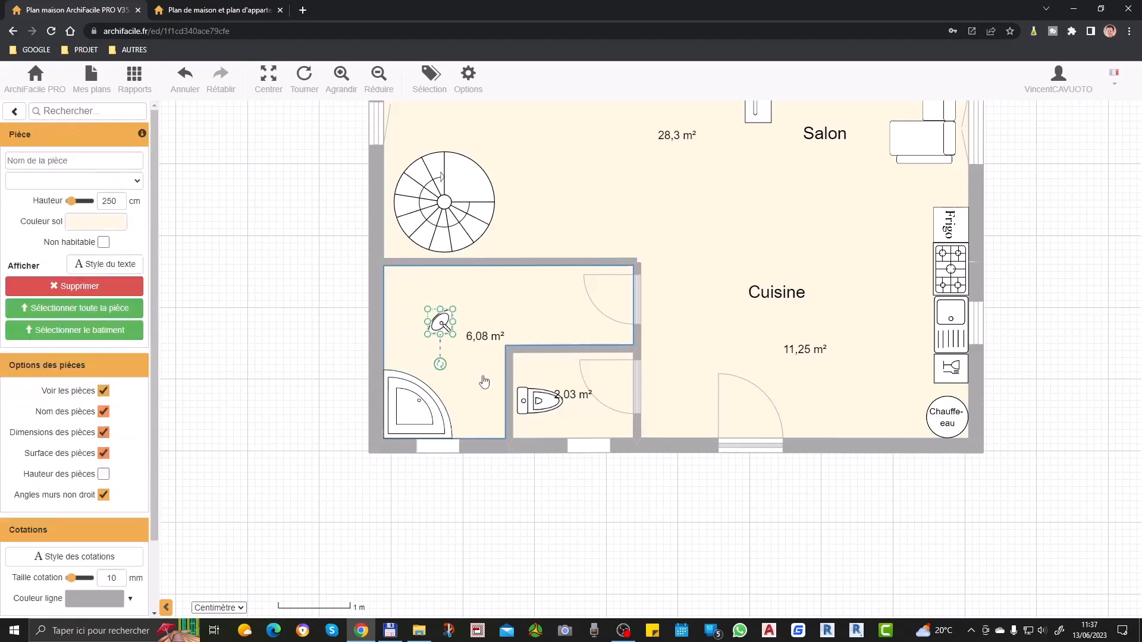
left_click(448, 314)
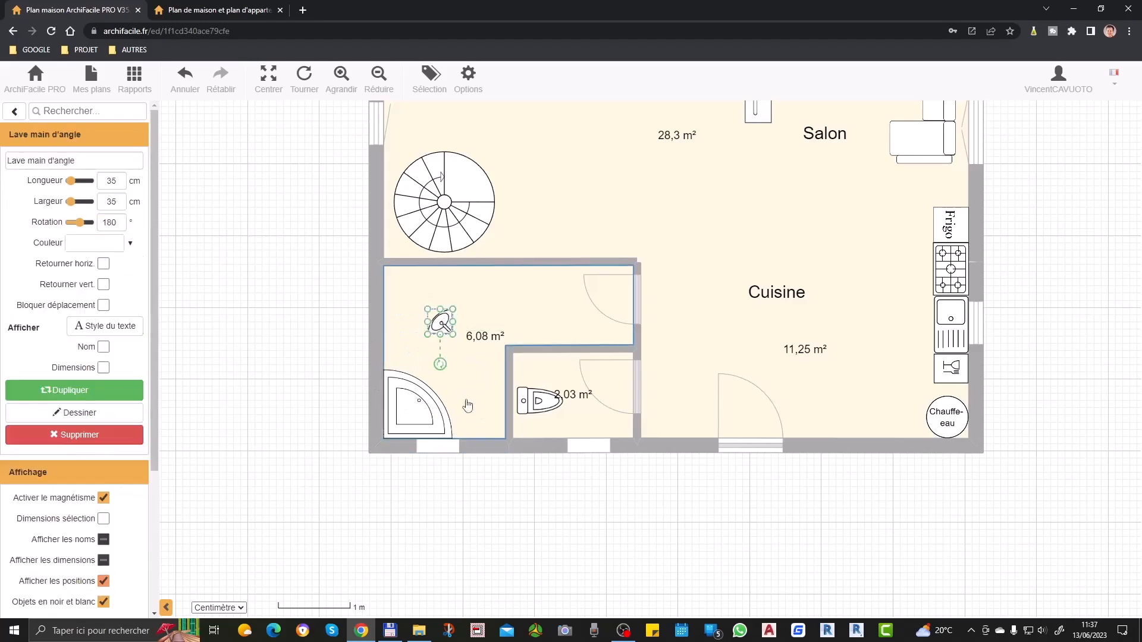
key("Escape")
Fit the corner hand basin into the upper-left corner of the 6,08 m² room, tap towards the corner, and enlarge it.
left_click_drag(443, 333, 402, 287)
left_click(414, 312)
left_click(408, 292)
left_click_drag(408, 291, 423, 307)
left_click(446, 372)
left_click(320, 313)
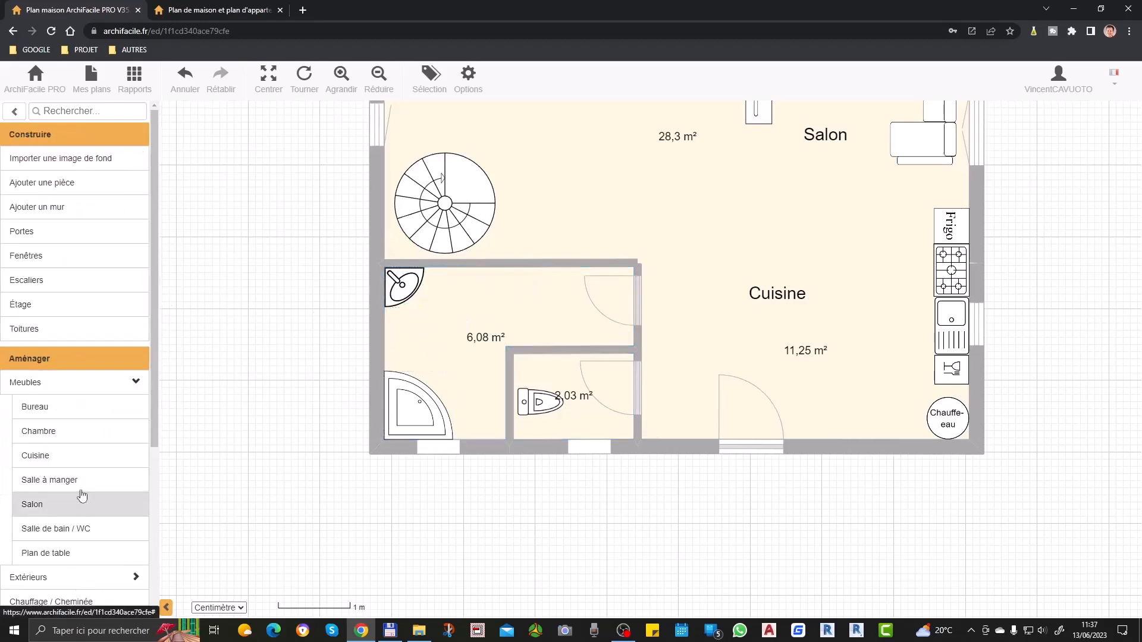
Add a Sèche-serviettes électrique à inertie 1000 W against the upper wall of the 6,08 m² room.
left_click(56, 529)
scroll(59, 416, "down", 10)
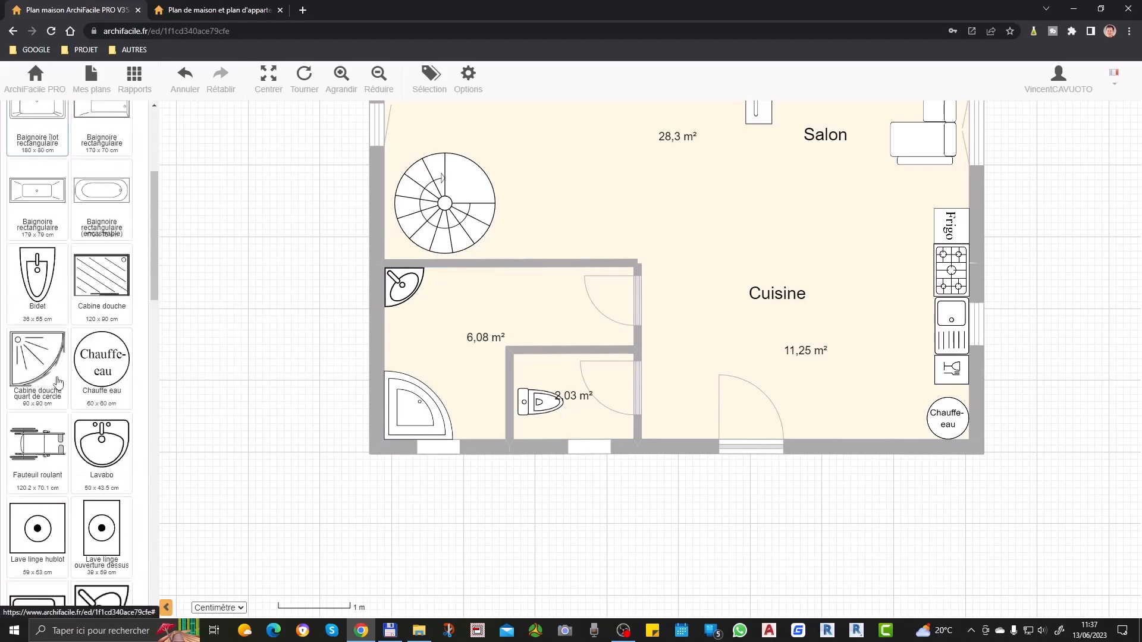
scroll(58, 380, "down", 10)
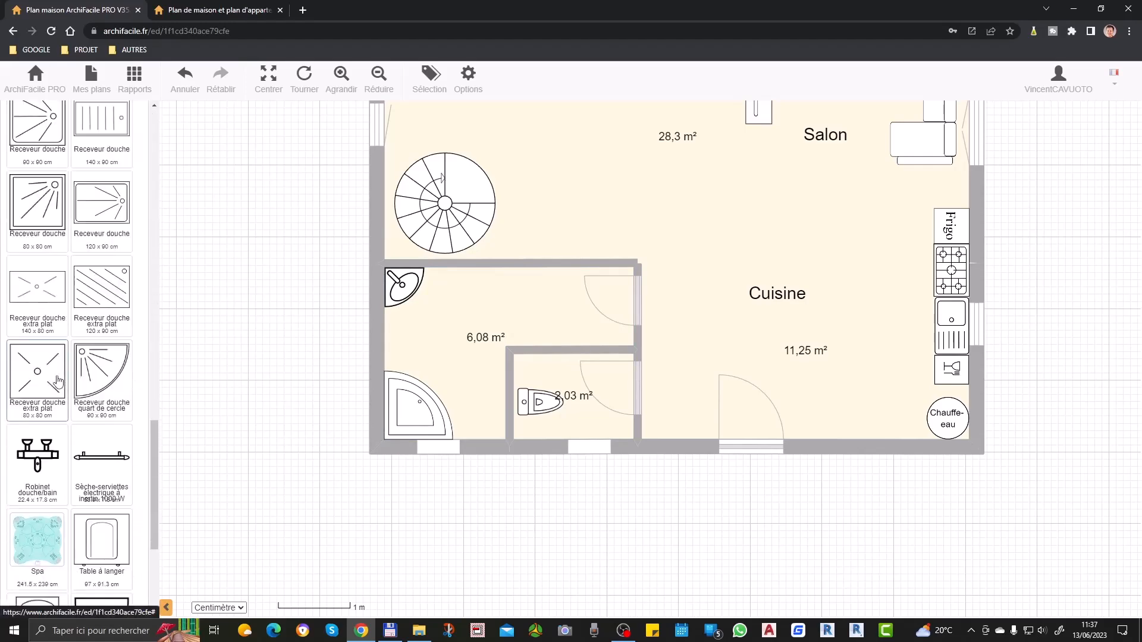
left_click_drag(117, 219, 472, 281)
left_click(471, 281)
scroll(473, 279, "up", 2)
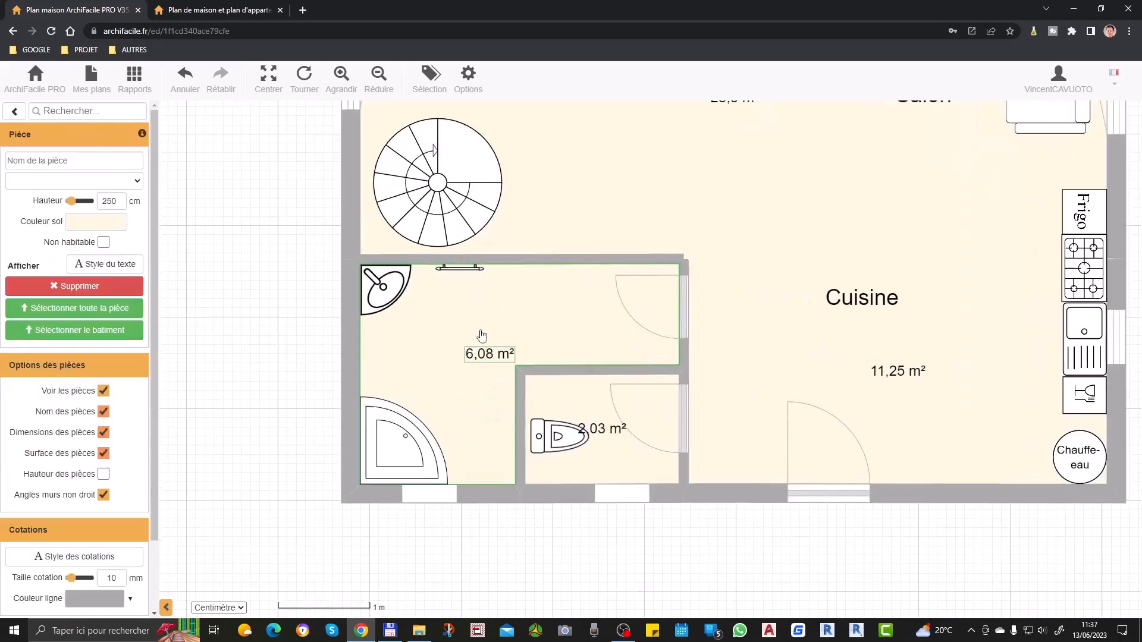
Shift the towel radiator slightly to the right along the upper wall, farther from the corner basin.
scroll(481, 333, "down", 2)
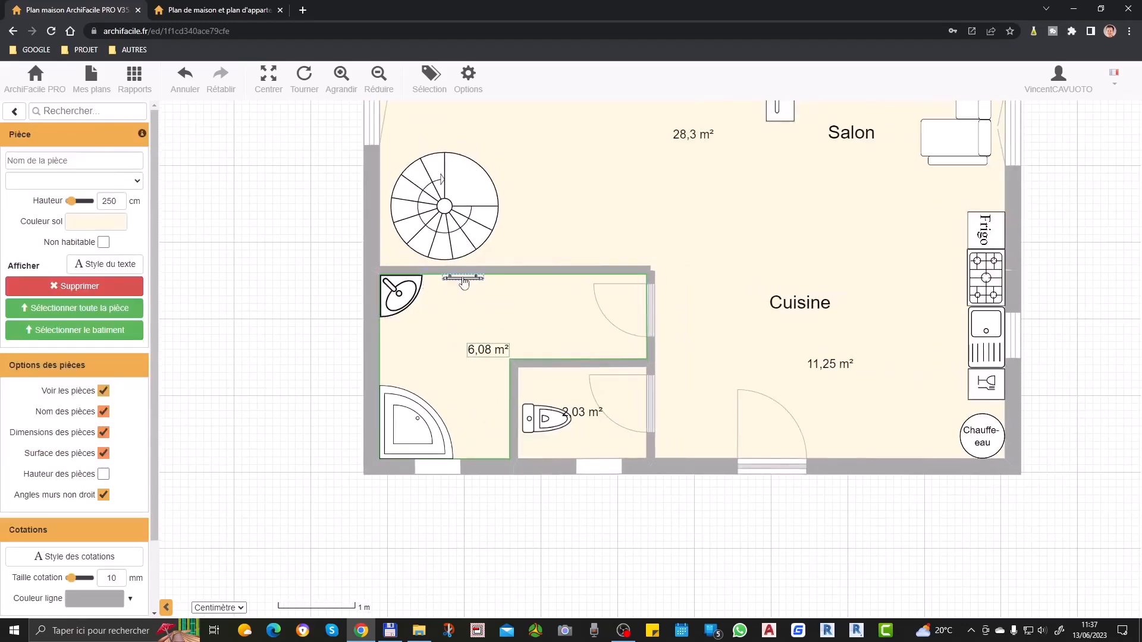
left_click(465, 282)
left_click_drag(471, 285, 483, 284)
left_click(473, 314)
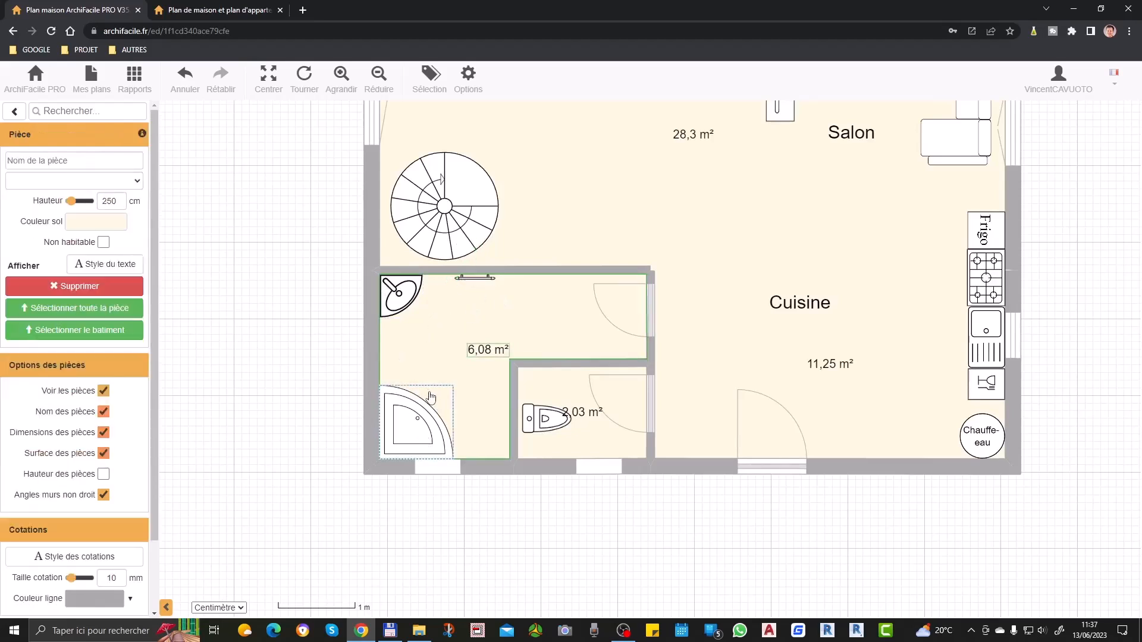
left_click(230, 427)
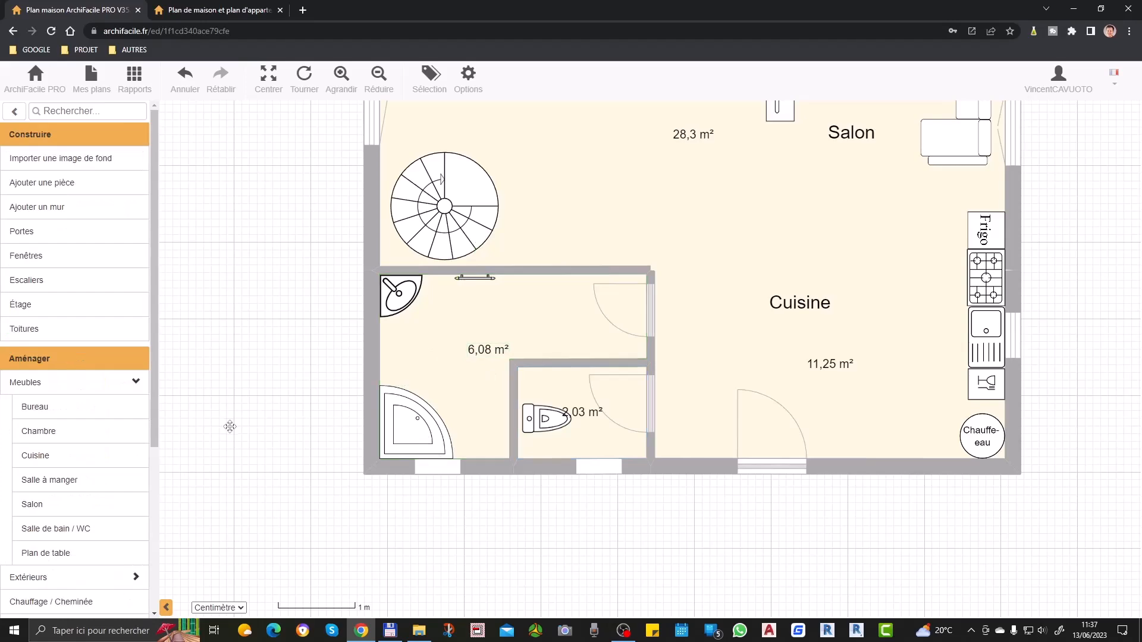
Move the bookcase along the upper wall to near the upper-left corner of the 28,3 m² room and enlarge it slightly.
scroll(397, 391, "down", 3)
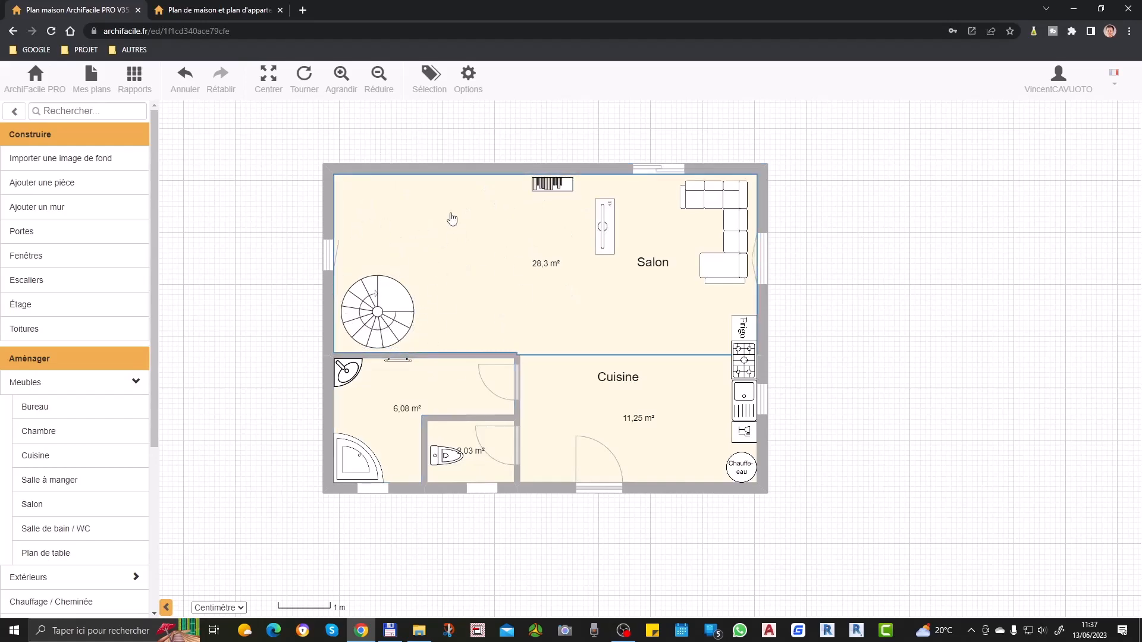
left_click(550, 189)
left_click_drag(551, 190, 384, 187)
left_click(402, 232)
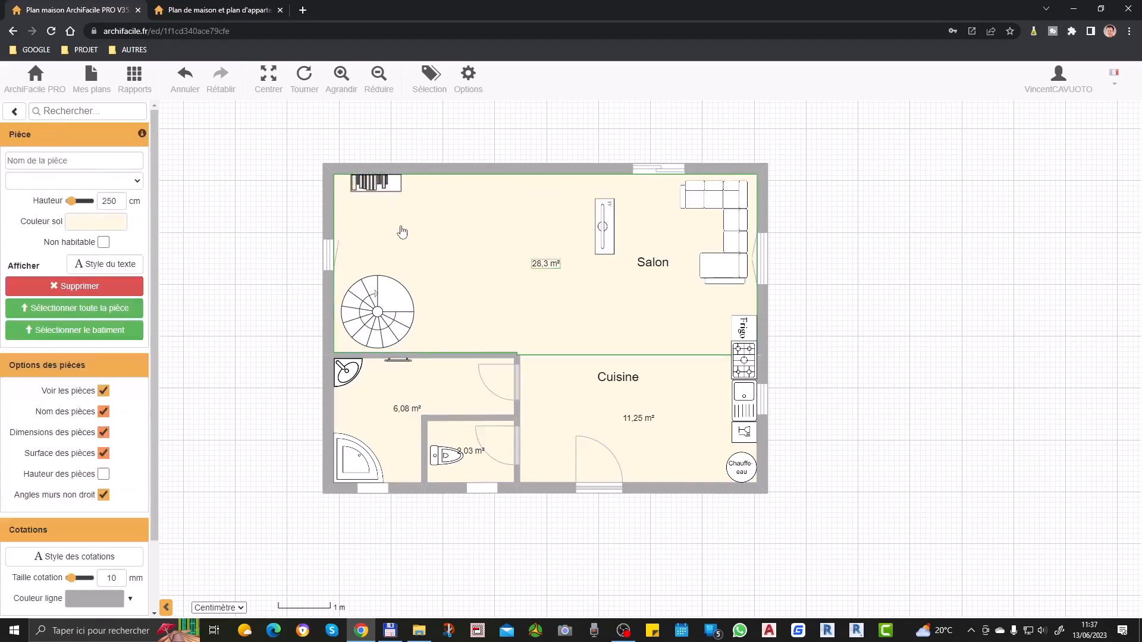
left_click(209, 383)
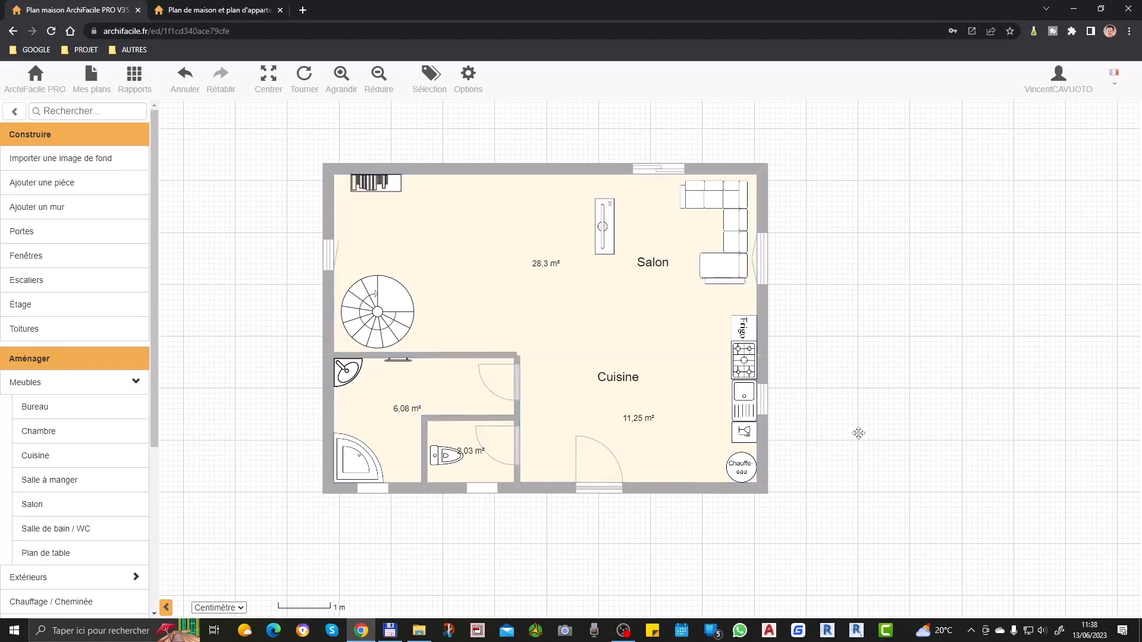
Add a Poêle à granulés rond against the upper wall of the 28,3 m² room, between the bookcase and the TV unit.
left_click(135, 382)
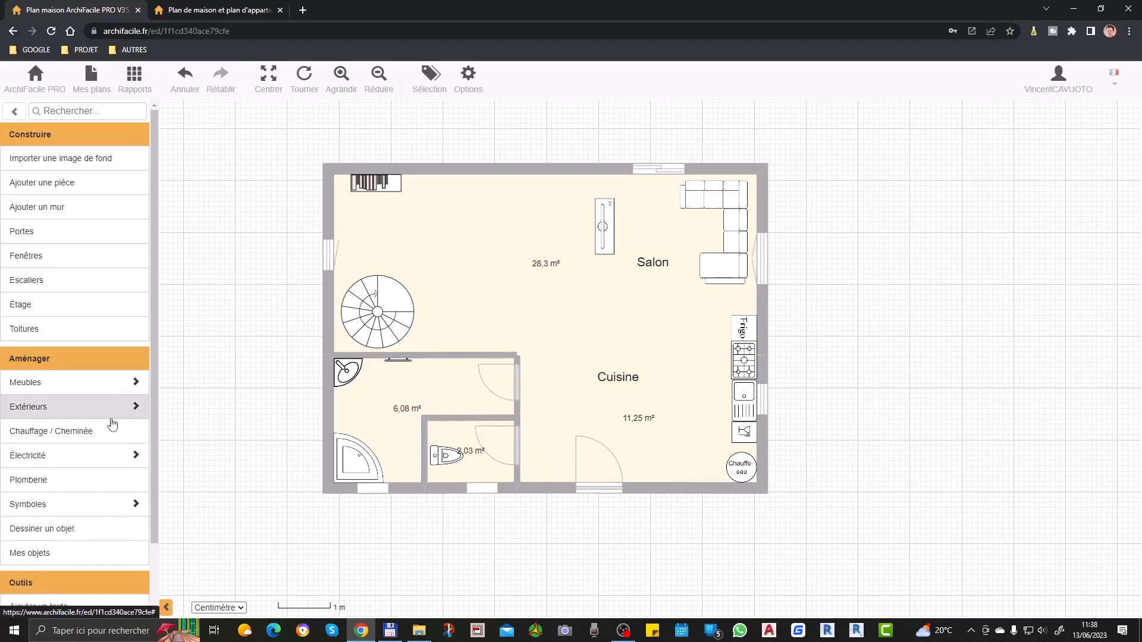
left_click(86, 440)
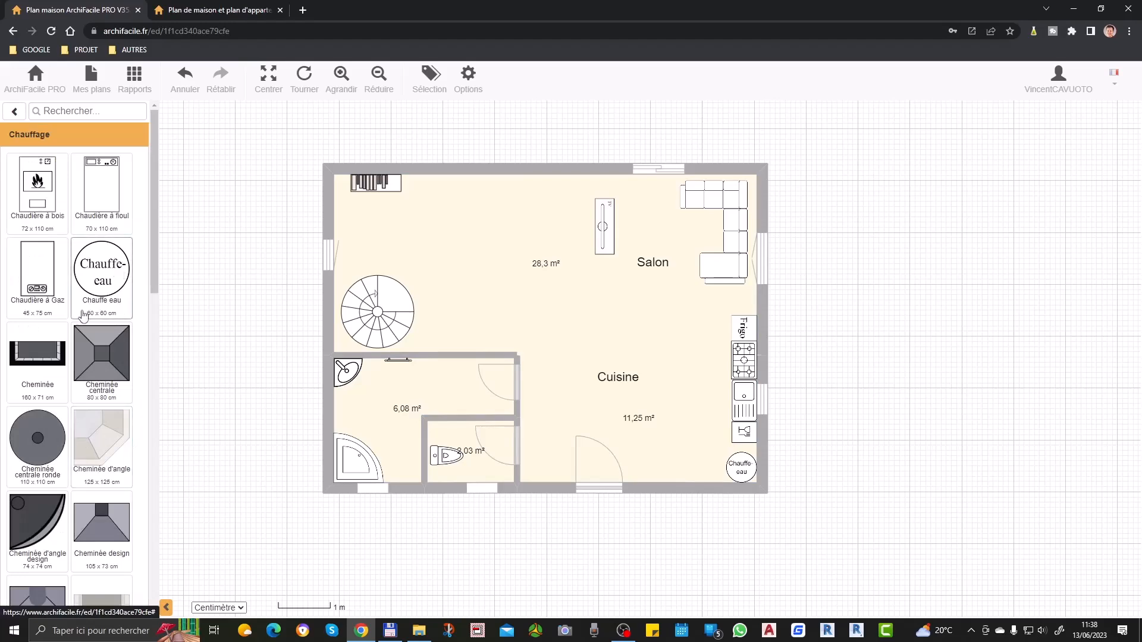
scroll(79, 382, "down", 7)
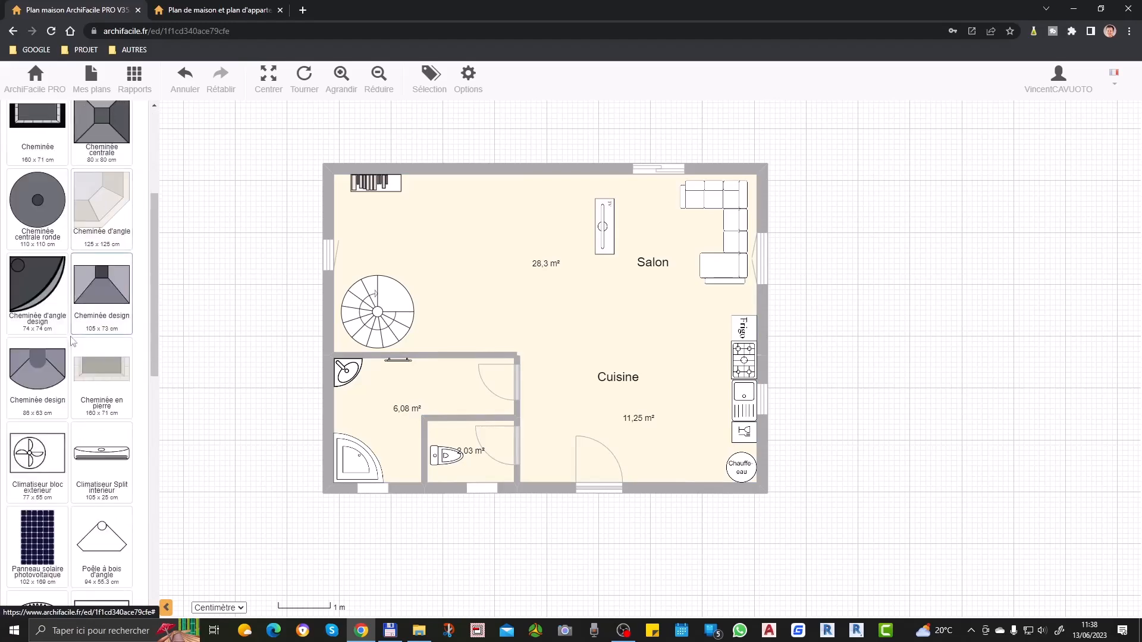
scroll(79, 383, "down", 7)
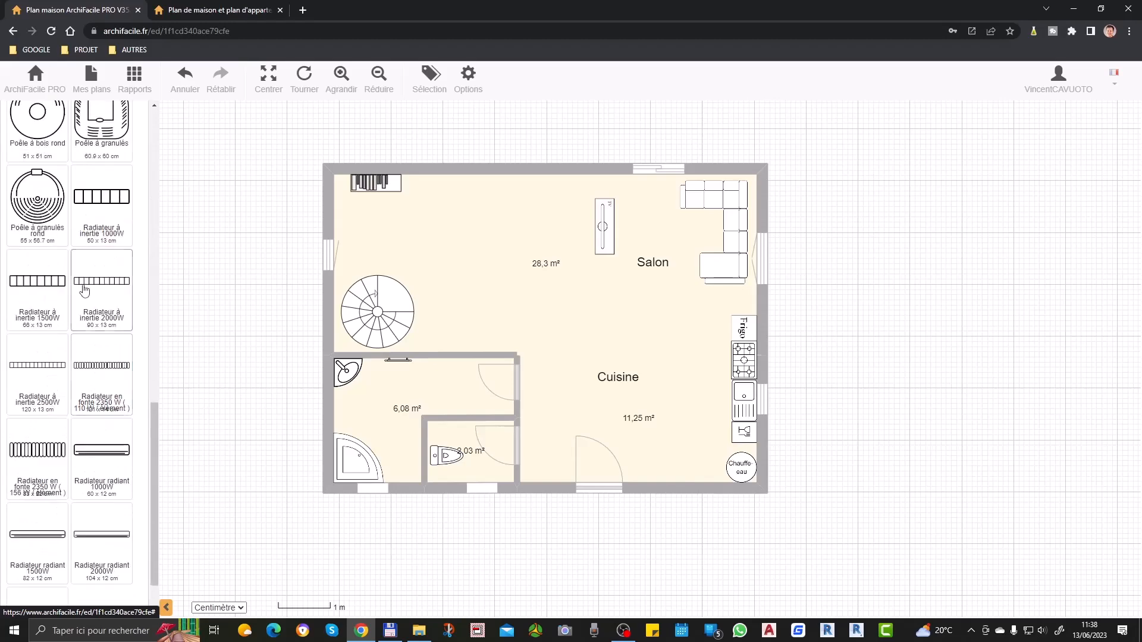
left_click_drag(38, 199, 505, 191)
left_click(521, 240)
left_click(546, 255)
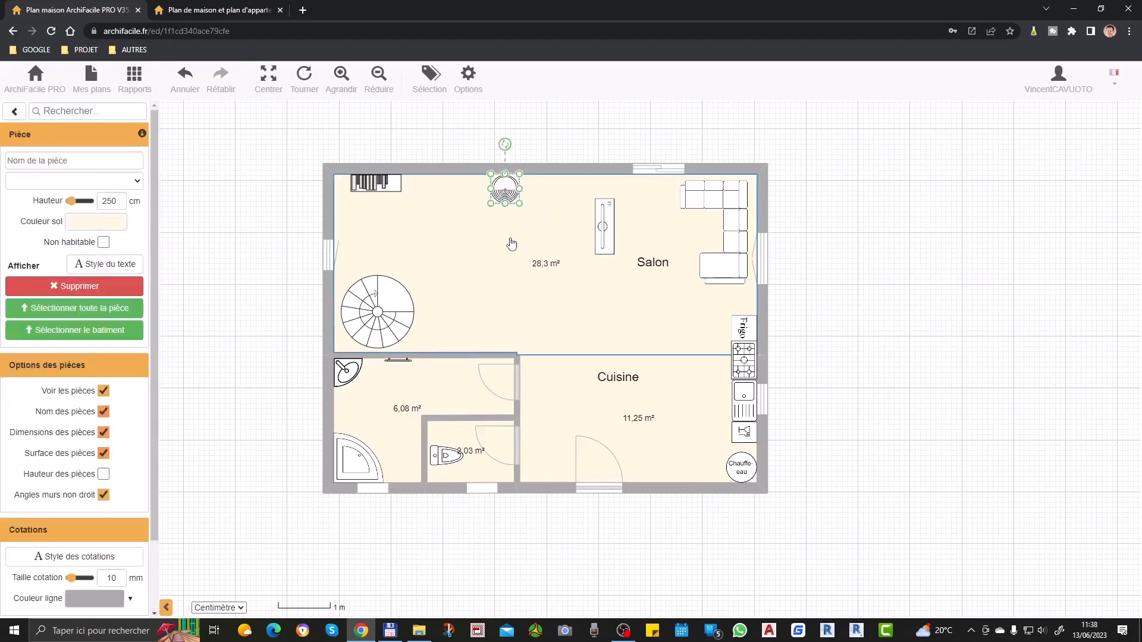
left_click(521, 129)
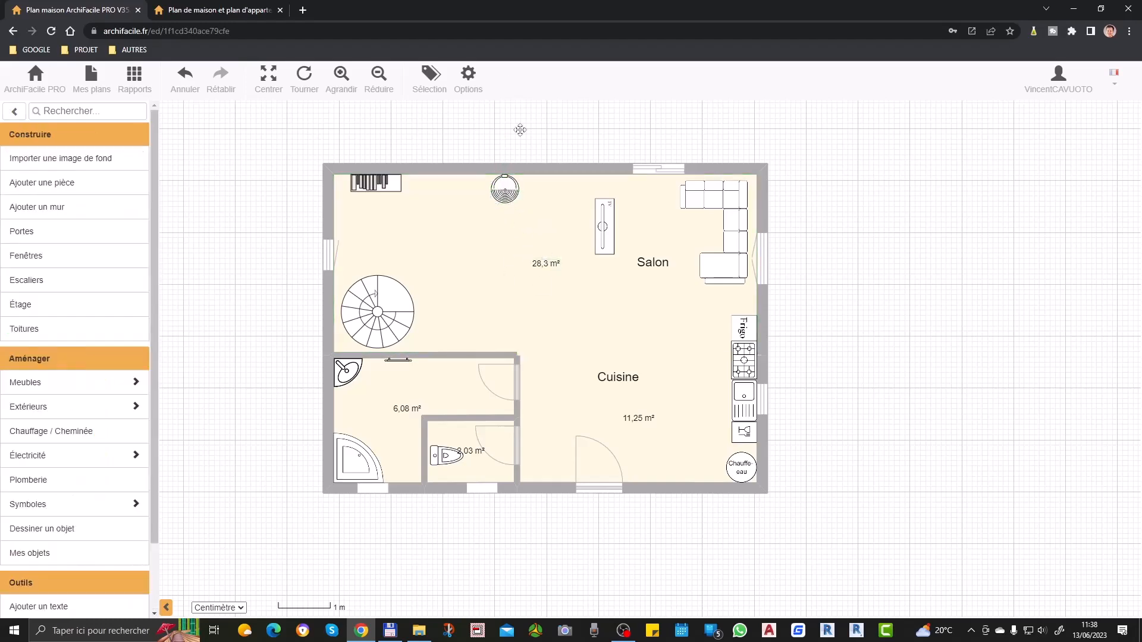